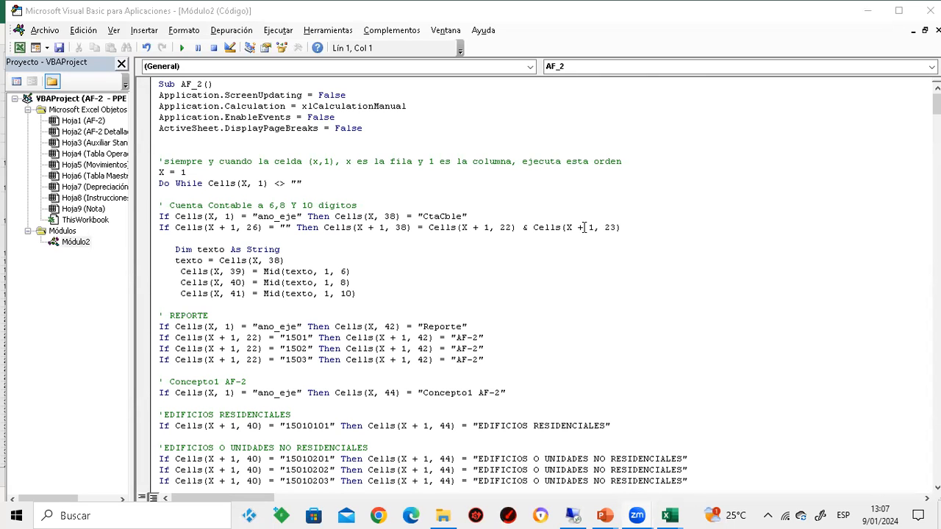
Return from the macro code to the workbook's Auxiliar Standar sheet, accept its message, and remove the filter to show every row
left_click(860, 16)
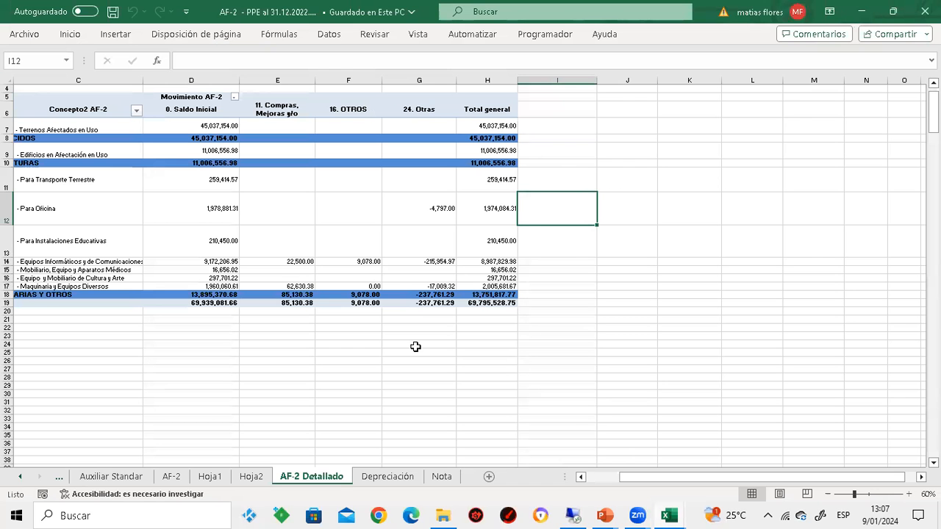
left_click(111, 476)
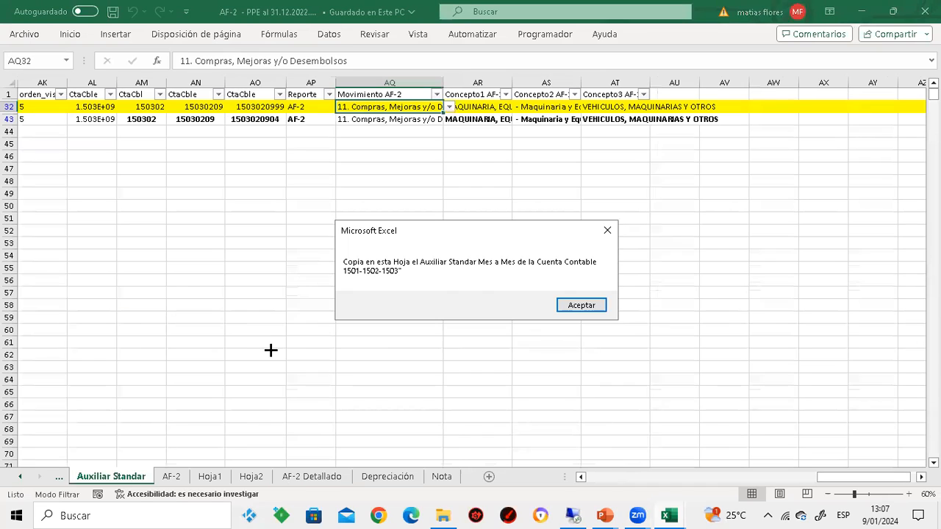
left_click(563, 299)
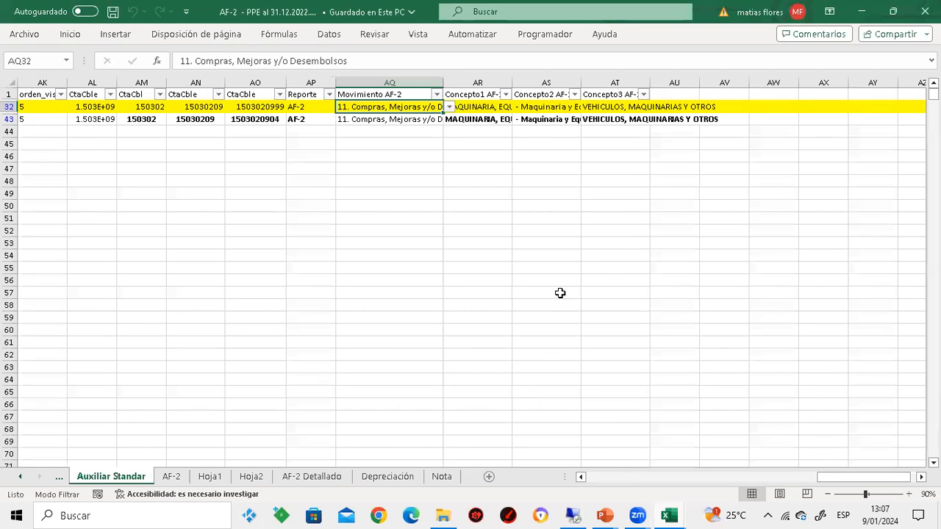
left_click(329, 33)
left_click(474, 57)
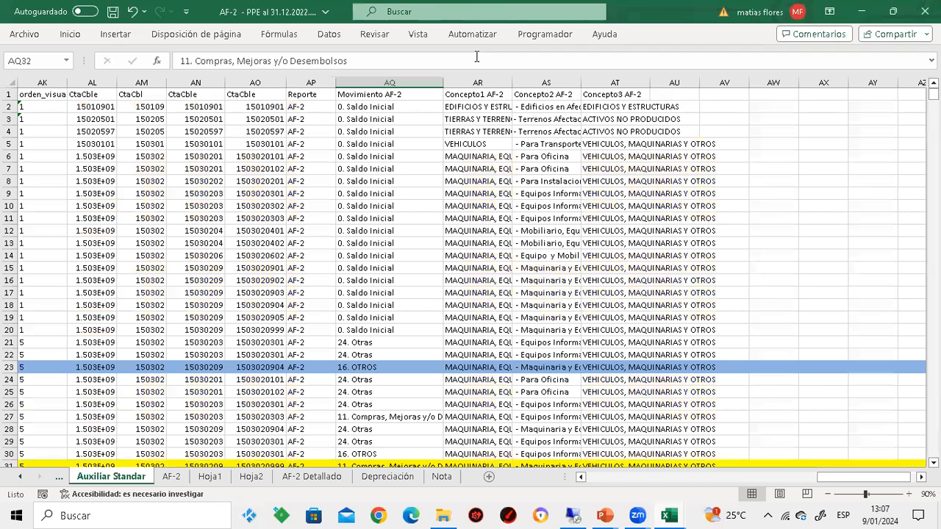
Clear all data below the headers in columns AL to AT, from CtaCble through Concepto3 AF-2
left_click(384, 105)
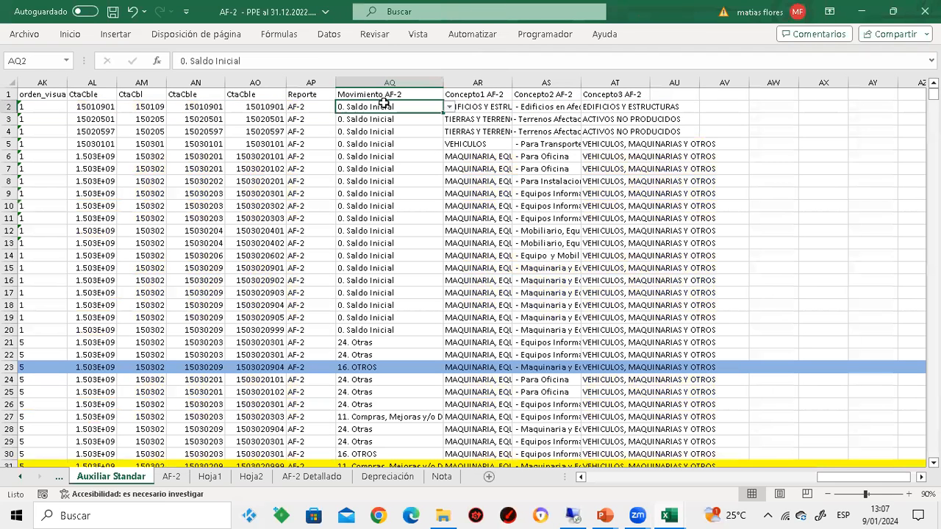
key("Left")
key("Left")
key("Left")
key("Left")
key("Left")
key("Left")
key("Left")
key("Right")
key("Right")
key("Right")
key("Left")
key("ctrl+shift+Right")
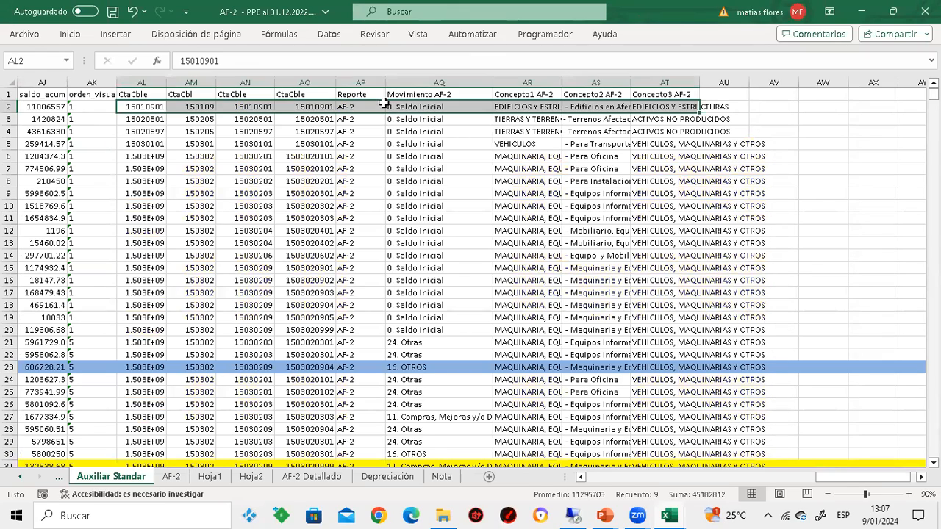
key("ctrl+shift+Down")
key("Delete")
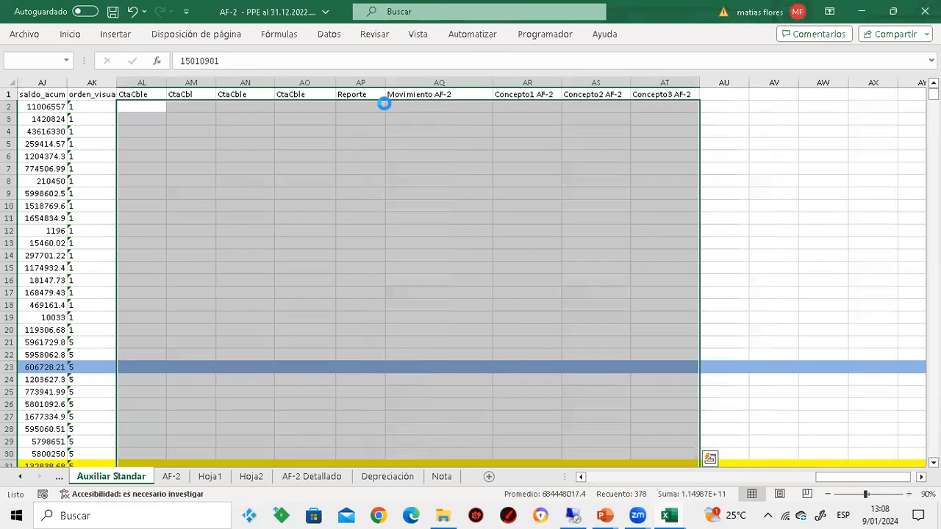
Turn the filter back on for the header row of the Auxiliar Standar sheet
key("Up")
key("ctrl+Home")
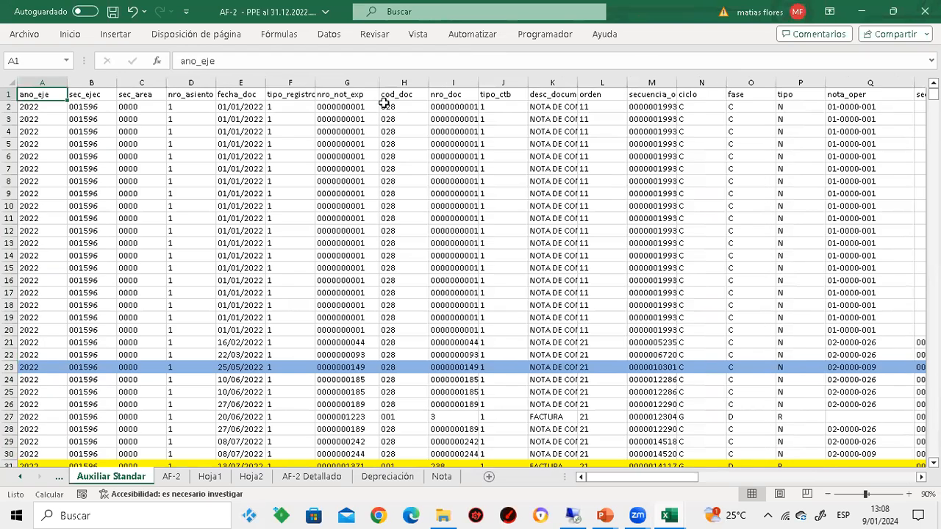
key("Right")
key("Right")
key("Right")
key("Right")
key("Right")
key("Right")
key("Right")
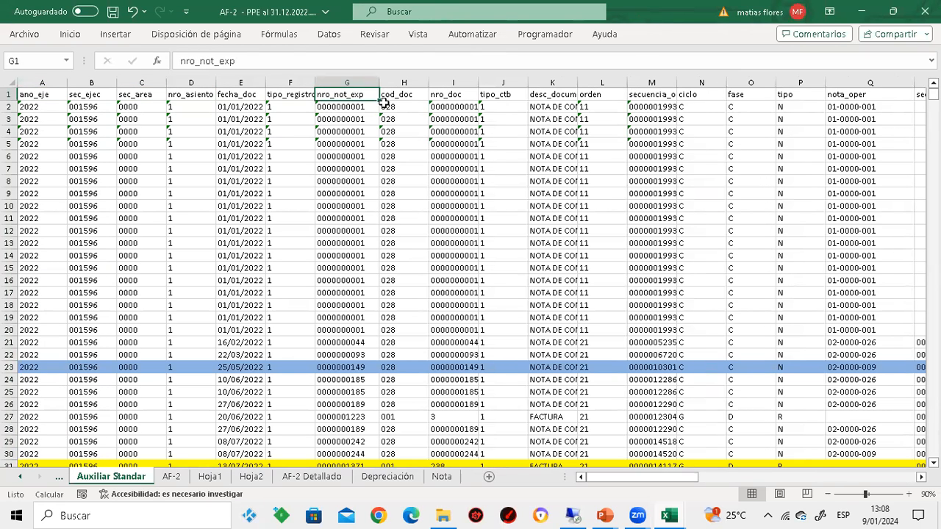
left_click(329, 31)
left_click(467, 67)
left_click(463, 131)
key("ctrl+Up")
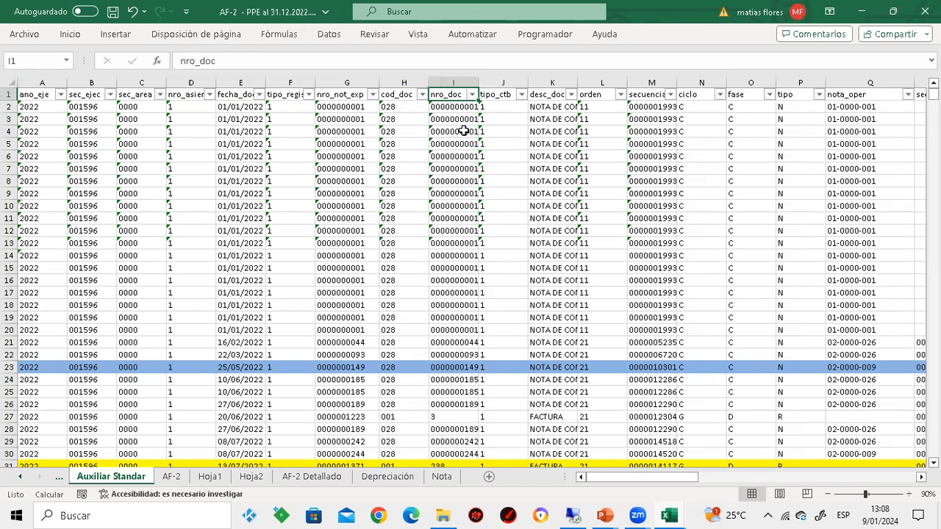
Review the account values offered by the mayor column's filter, leaving the filter unapplied
key("ctrl+Right")
key("Left")
key("Left")
key("Left")
key("Left")
key("Left")
key("Left")
key("Left")
key("Left")
key("Left")
key("Left")
key("Left")
key("Left")
key("Left")
key("Left")
key("Left")
key("Left")
key("Left")
key("Left")
key("Left")
key("Left")
key("Left")
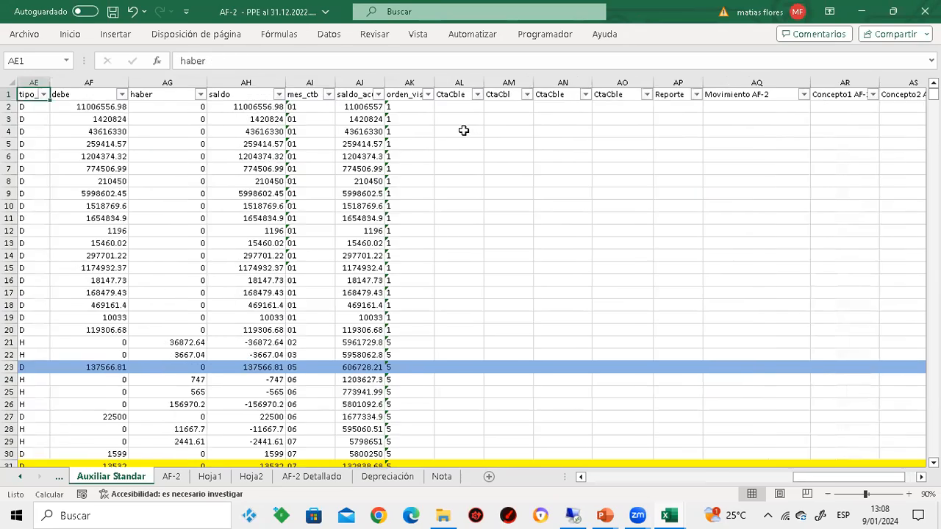
key("Left")
key("Left")
key("Left")
key("Left")
key("Left")
key("Left")
key("Left")
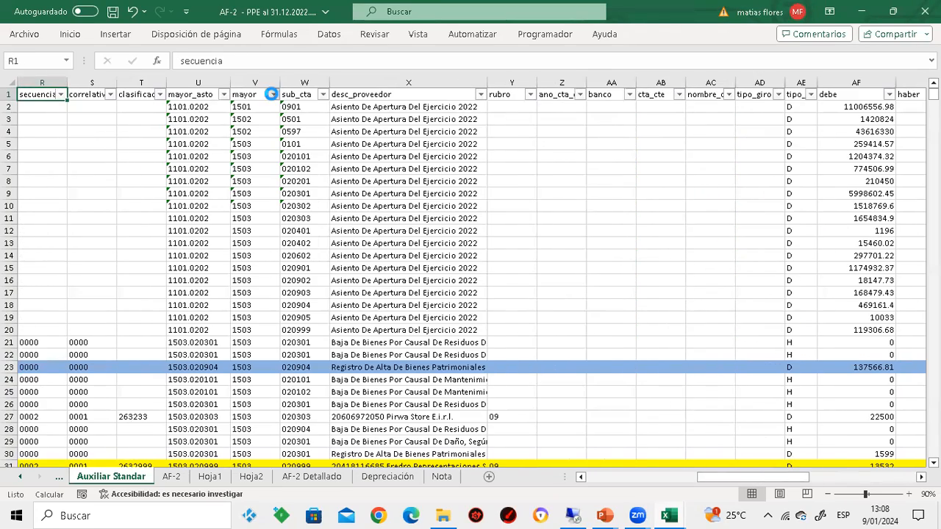
left_click(272, 94)
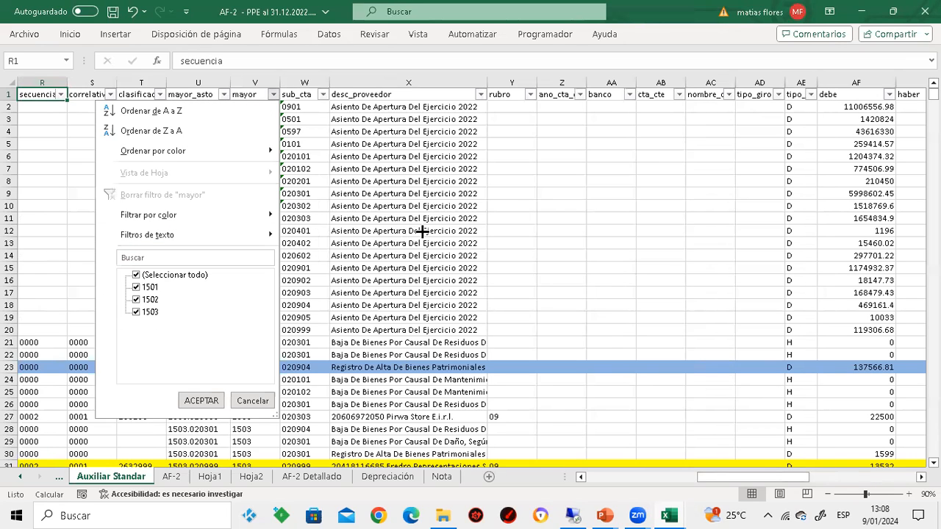
left_click(617, 176)
left_click(618, 179)
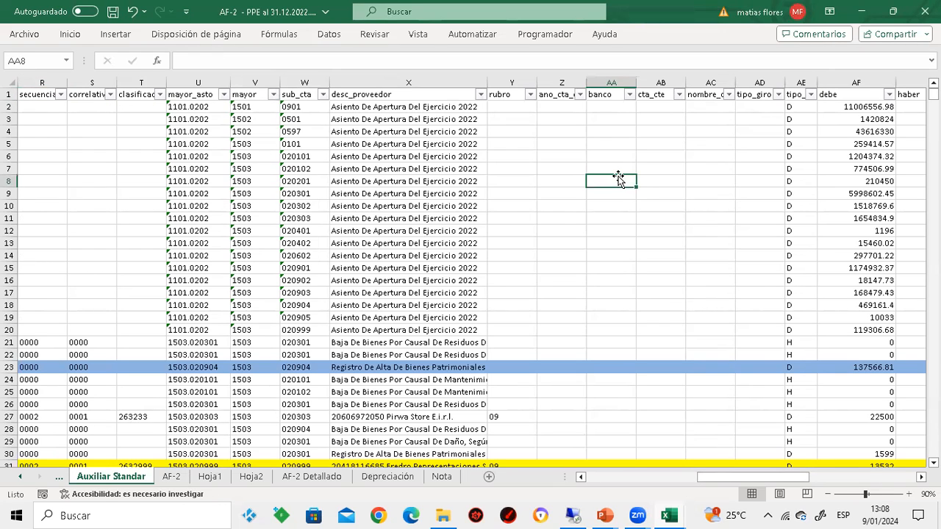
Review the codes offered by the nota_oper column's filter, and cancel without filtering
key("Left")
key("Left")
key("Left")
key("Left")
key("Left")
key("Left")
key("Left")
key("Left")
key("Left")
key("Left")
key("Left")
key("Left")
key("Left")
key("Left")
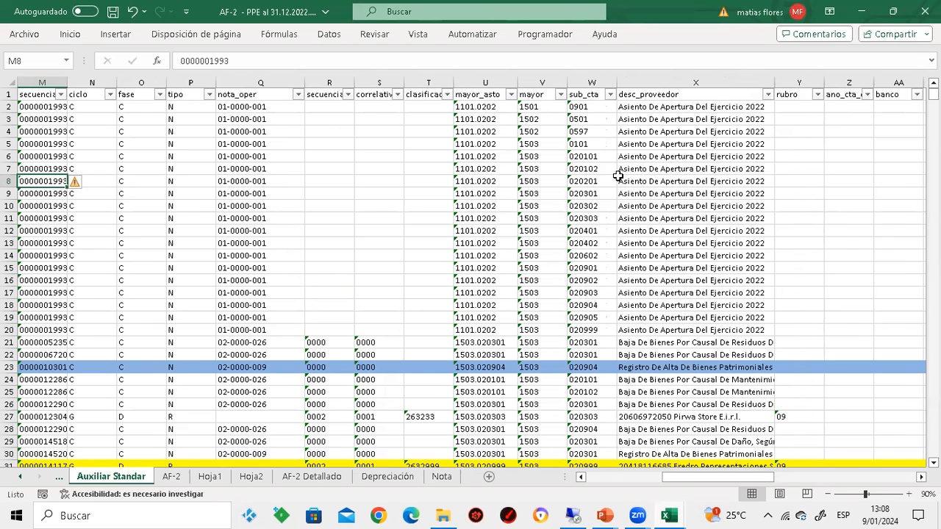
left_click(298, 95)
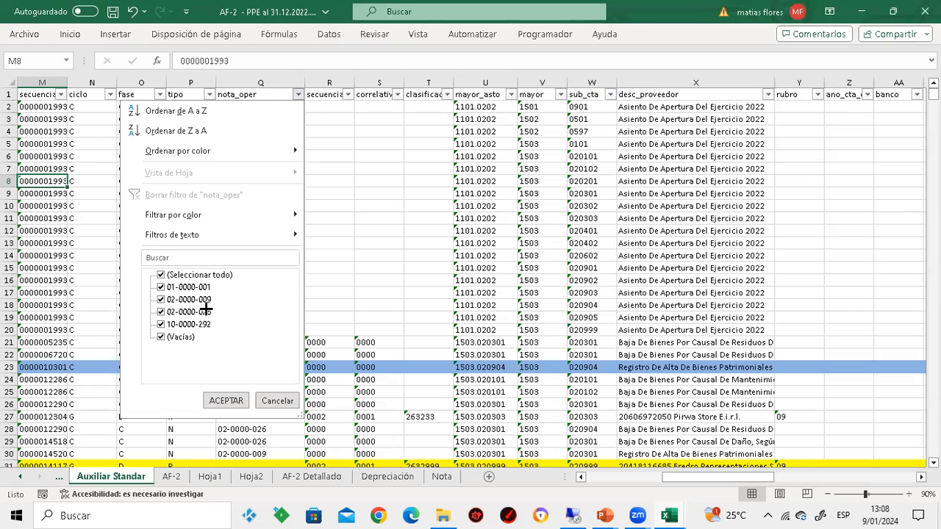
left_click(277, 405)
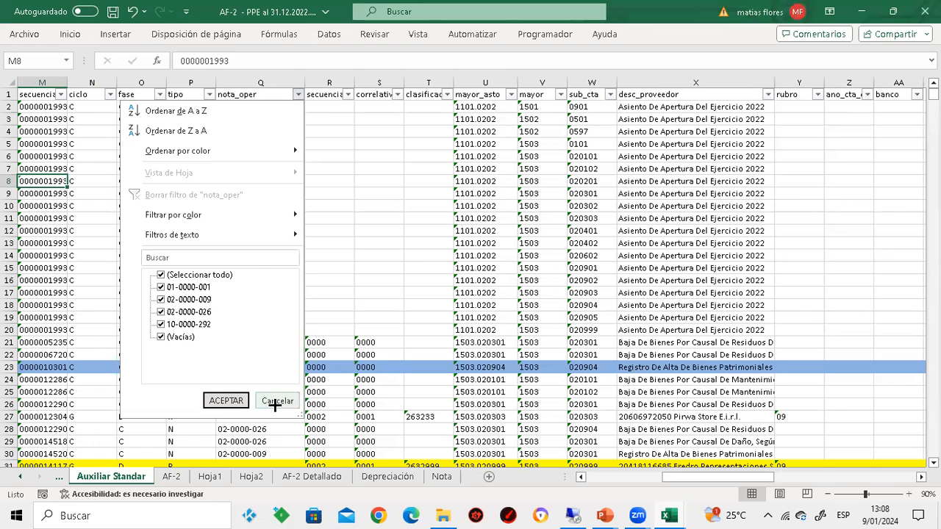
Look across the row from desc_proveedor to the debe, haber, saldo and mes_ctb columns, and return to the nota_oper header
left_click(662, 194)
key("Right")
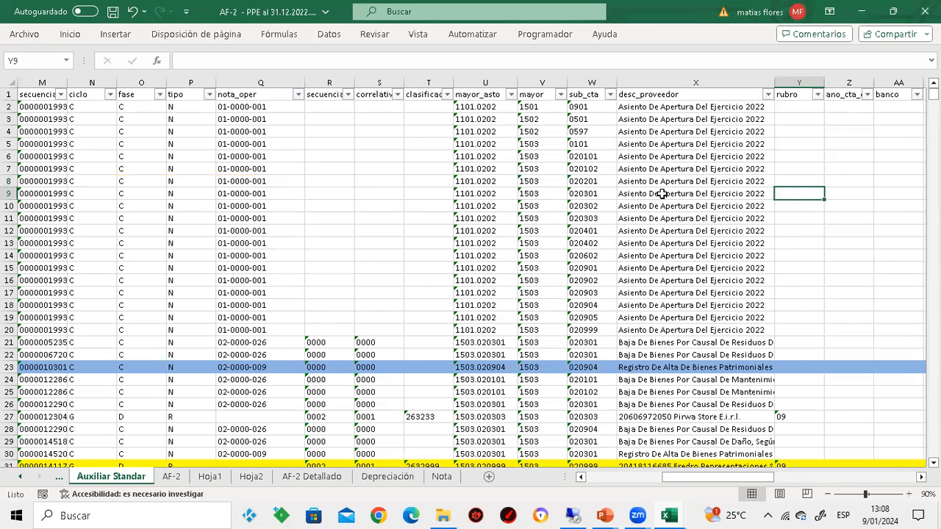
key("Right")
key("Right")
key("Right")
key("Right")
key("Right")
key("Right")
key("Right")
key("Right")
key("Right")
key("Right")
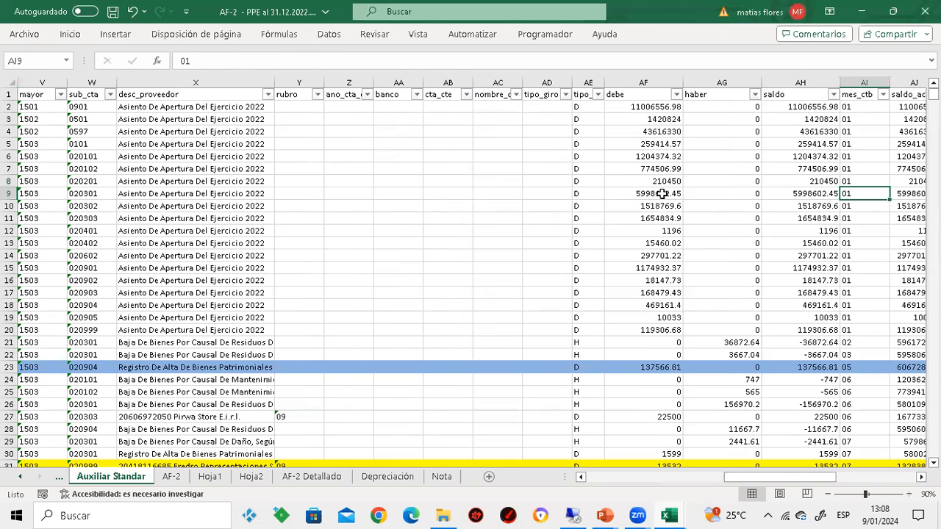
key("Right")
key("Left")
key("Left")
key("Left")
key("Left")
key("Left")
key("Left")
key("Left")
key("Left")
key("Left")
key("Left")
key("Left")
key("Left")
key("Left")
key("Left")
key("Left")
key("Left")
key("Left")
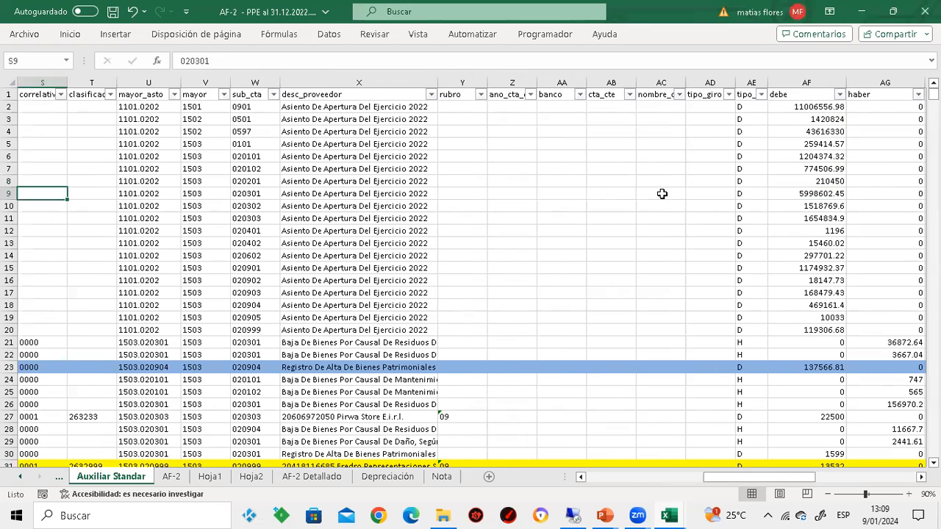
key("Left")
key("Left")
key("Left")
key("Left")
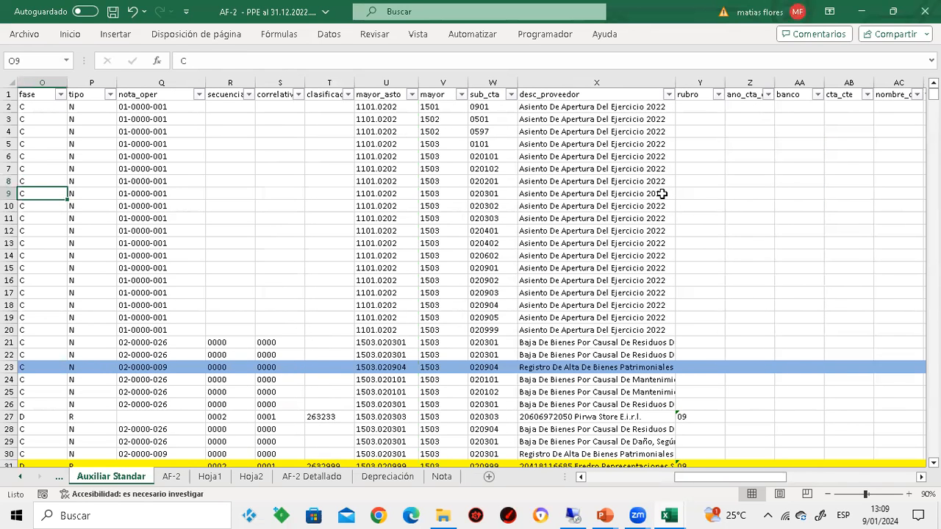
key("Right")
key("Right")
key("Up")
key("Up")
key("Up")
key("ctrl+Up")
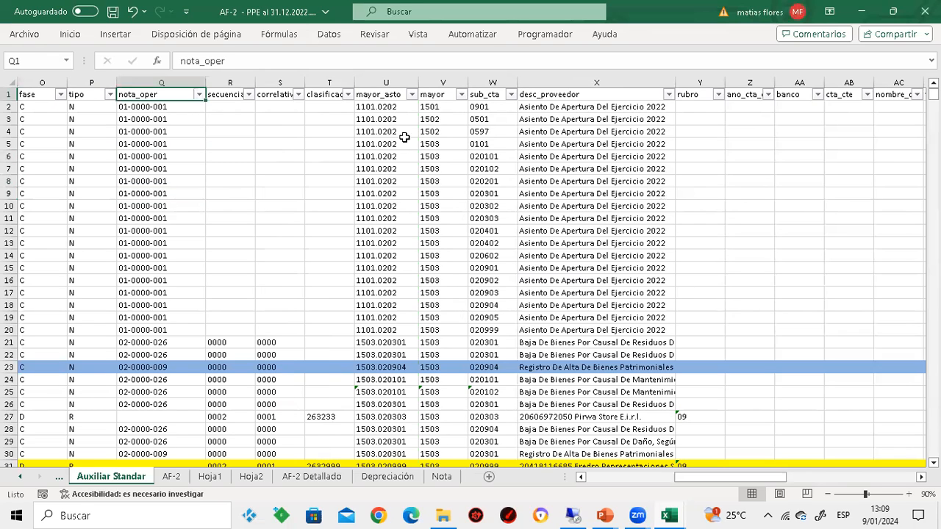
Examine the entire nota_oper column and the amount columns through to the emptied AF-2 classification columns
left_click(161, 81)
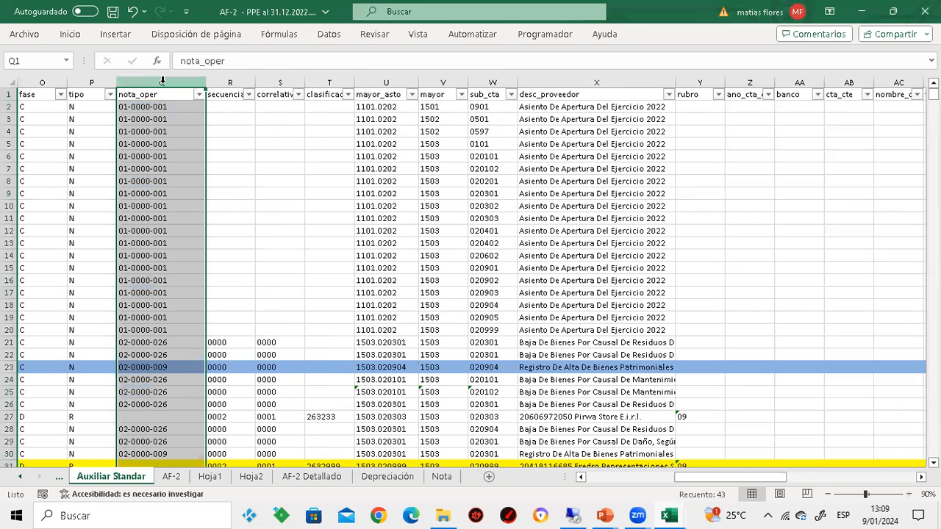
left_click(311, 137)
key("Right")
key("Right")
key("Right")
key("Right")
key("Right")
key("Right")
key("Right")
key("Right")
key("Right")
key("Right")
key("Right")
key("Right")
key("Right")
key("Right")
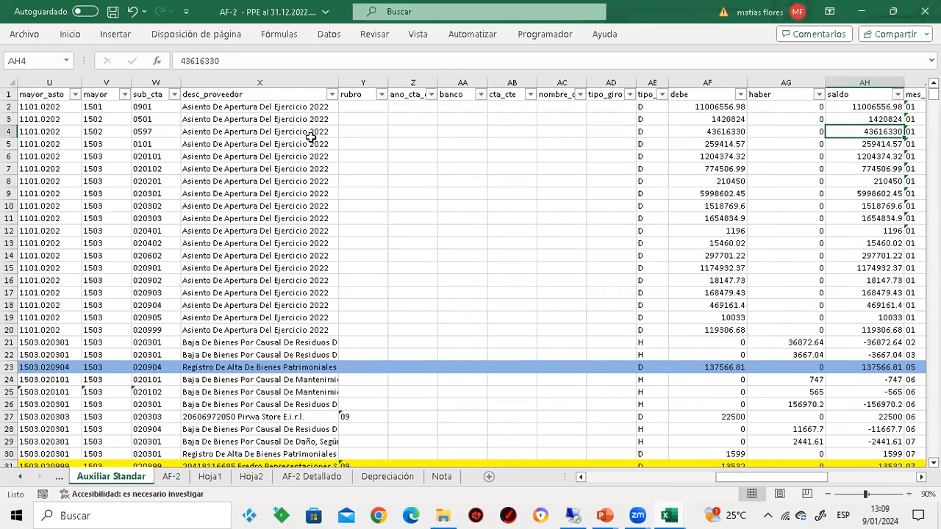
key("Right")
key("Right")
key("Right")
key("Right")
key("Right")
key("Right")
key("Right")
key("Right")
key("Right")
key("Right")
key("Right")
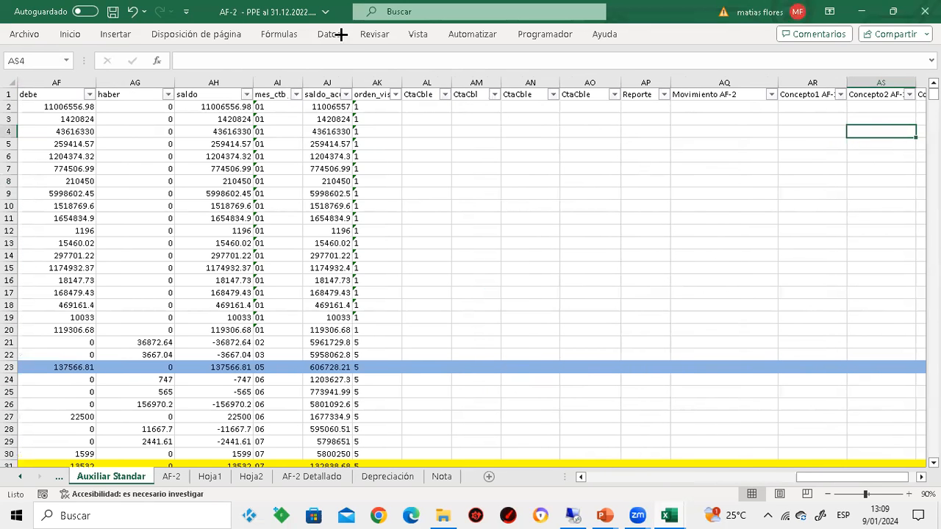
Run the AF_2 macro on the Auxiliar Standar sheet to fill the CtaCble and Reporte columns
left_click(413, 34)
left_click(869, 68)
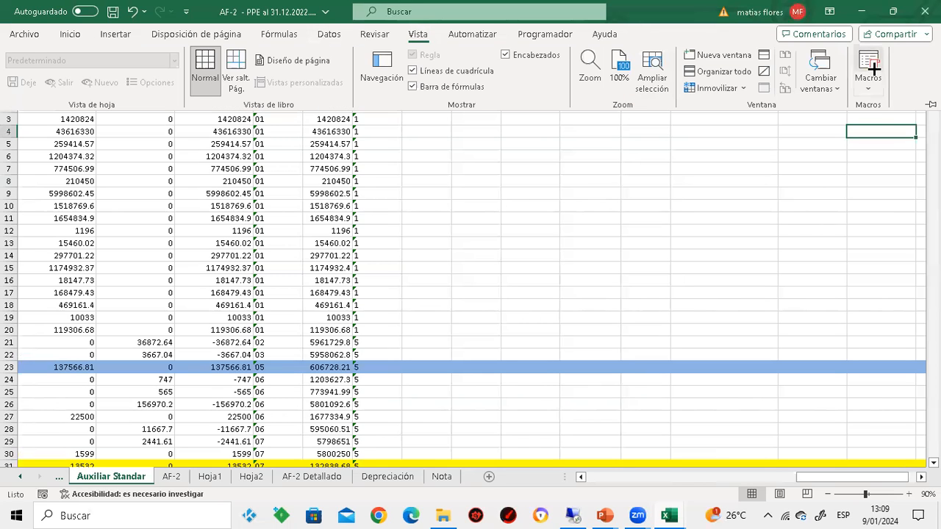
left_click(680, 224)
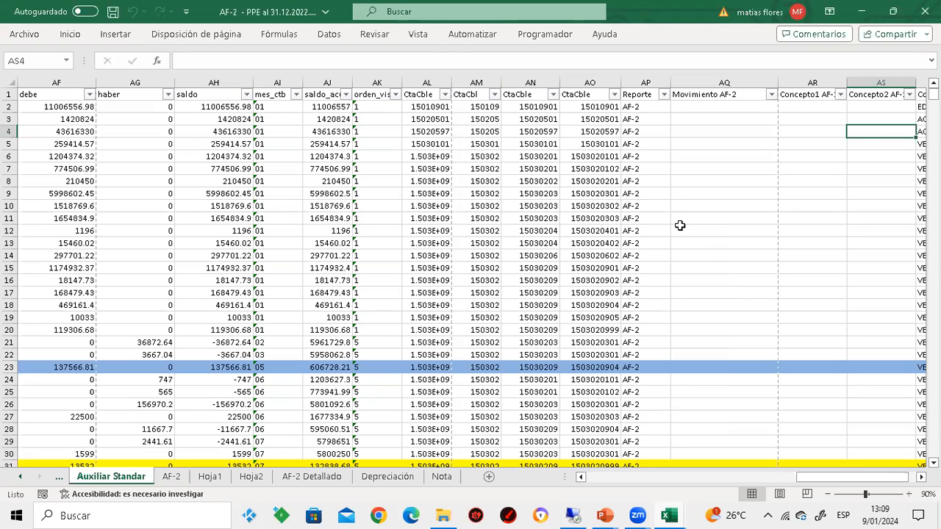
Run the Movimiento_AF_2 macro to fill the Movimiento AF-2 column, and rerun AF_2 to fill Concepto1 AF-2 and Concepto2 AF-2
left_click(419, 34)
left_click(868, 70)
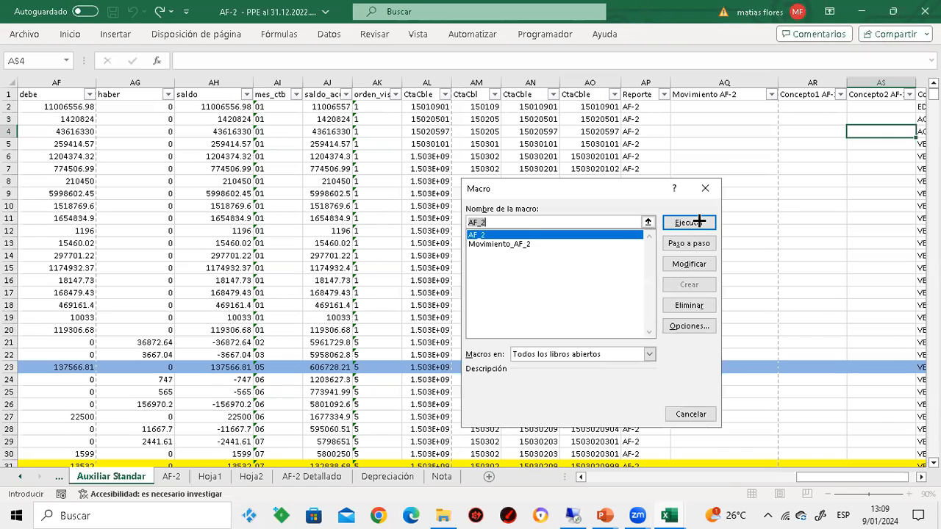
left_click(601, 244)
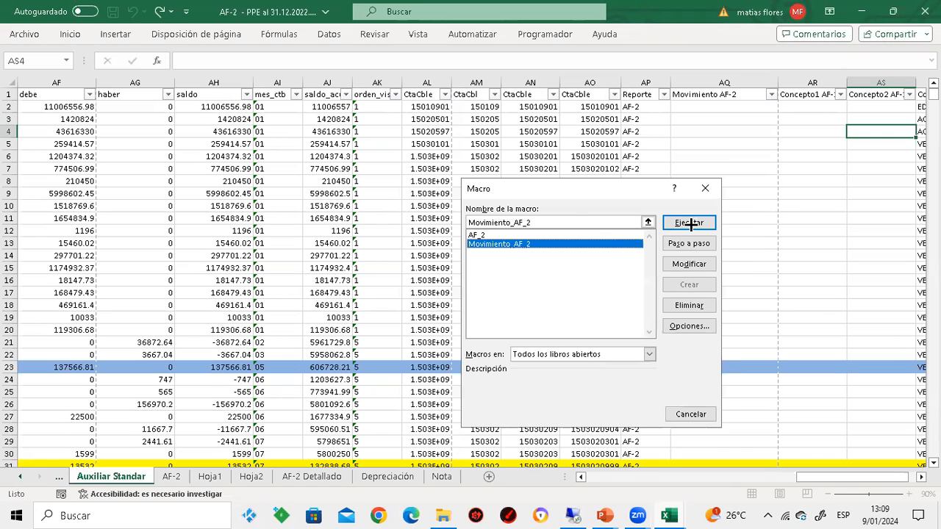
left_click(689, 223)
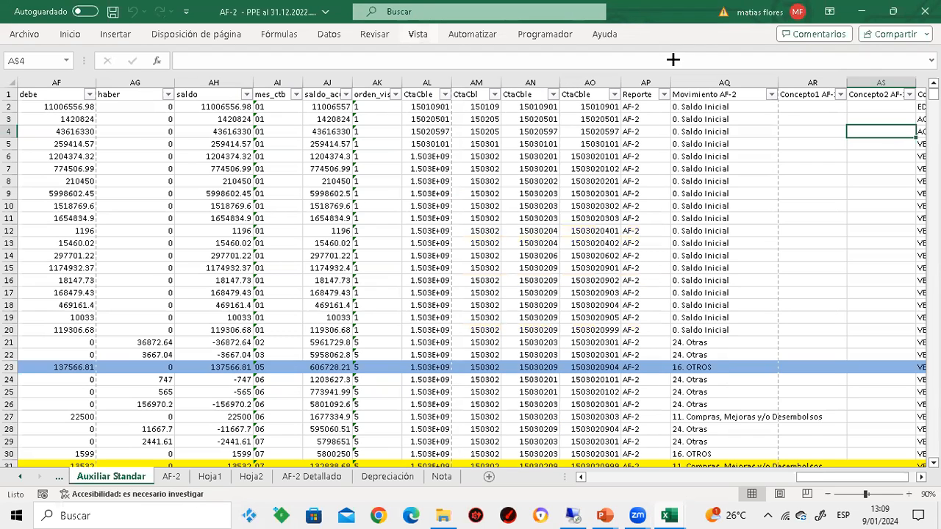
left_click(417, 35)
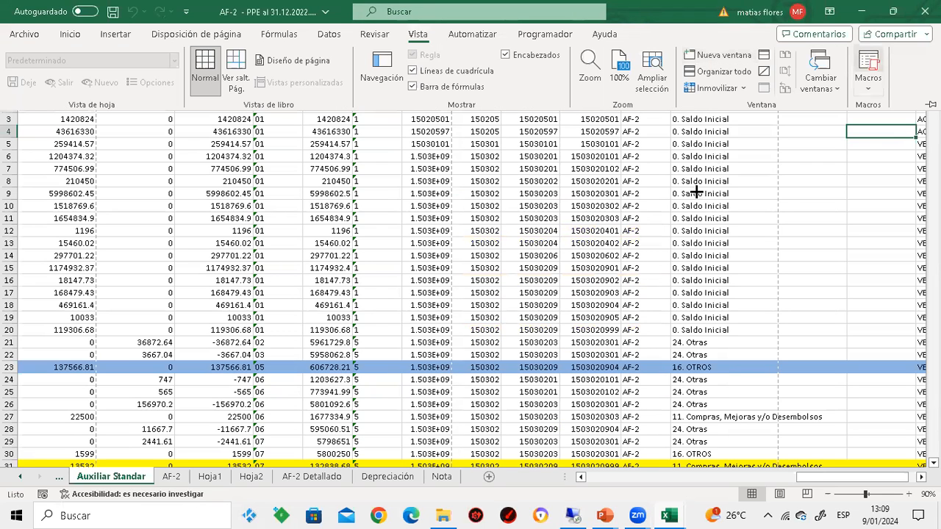
left_click(686, 223)
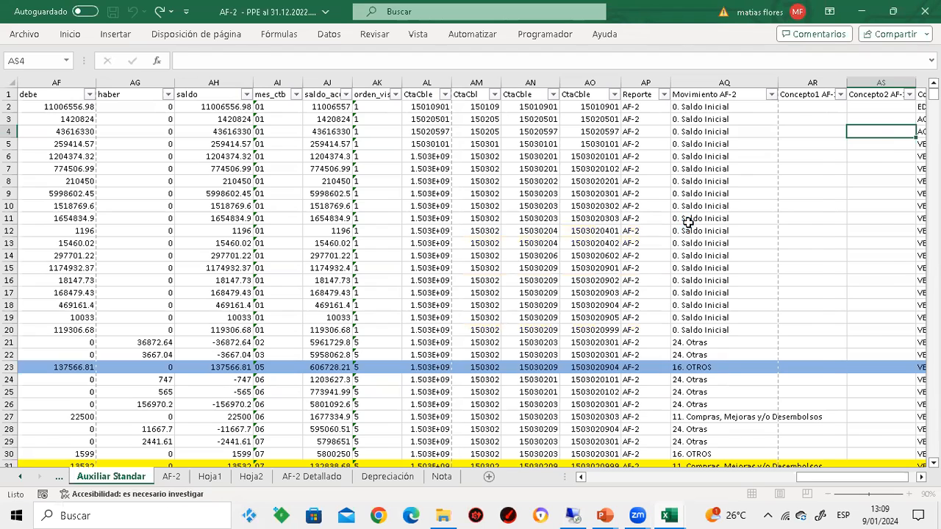
Hide columns R to T on the Auxiliar Standar sheet, from secuencia through the classifier column
left_click(705, 181)
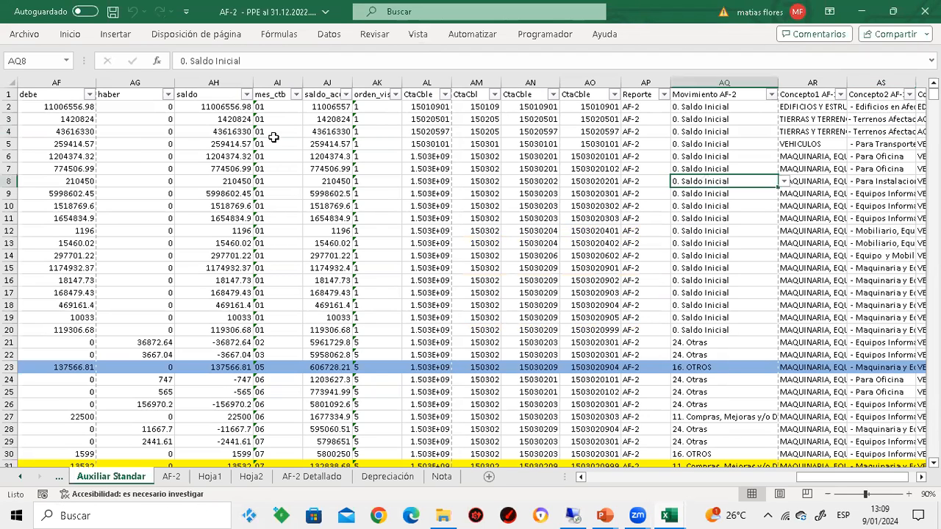
left_click(87, 169)
key("Left")
key("Left")
key("Left")
key("Left")
key("Left")
key("Left")
key("Left")
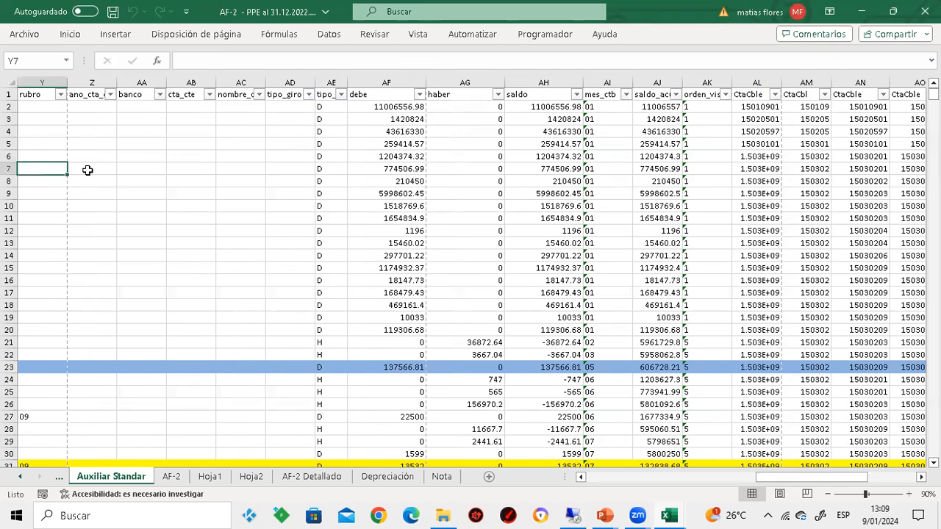
key("Left")
key("Left")
key("Left")
key("Left")
key("Left")
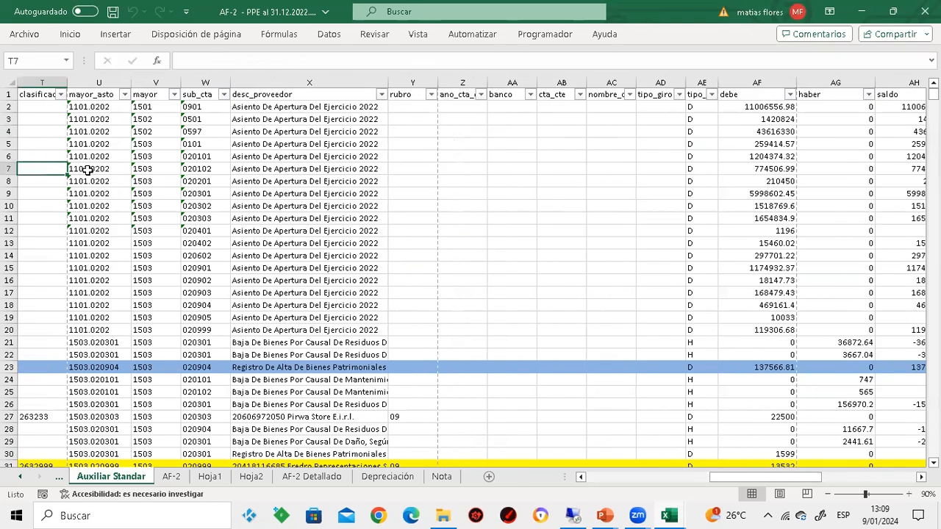
key("Left")
key("Left")
key("Left")
key("Left")
left_click_drag(178, 81, 261, 86)
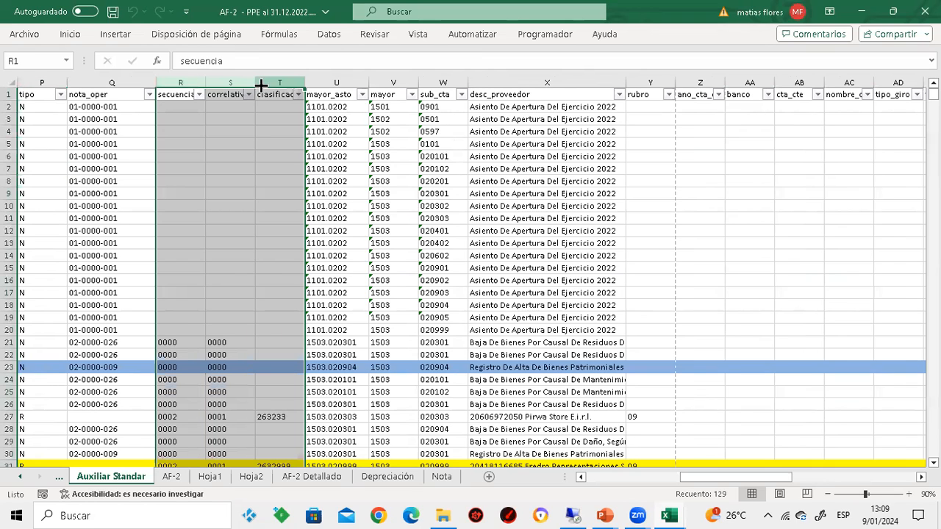
right_click(261, 86)
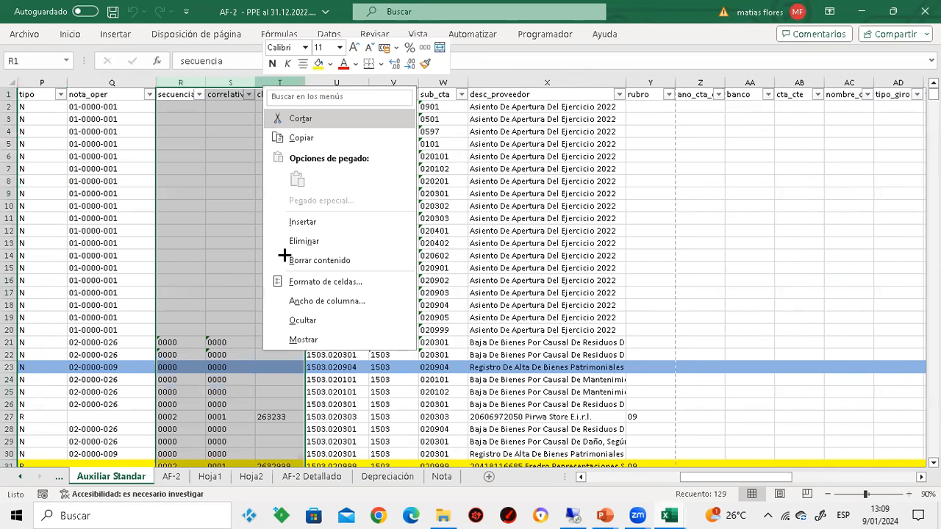
left_click(294, 319)
Hide the block of columns from rubro through mes_ctb
left_click_drag(503, 82, 859, 92)
right_click(767, 312)
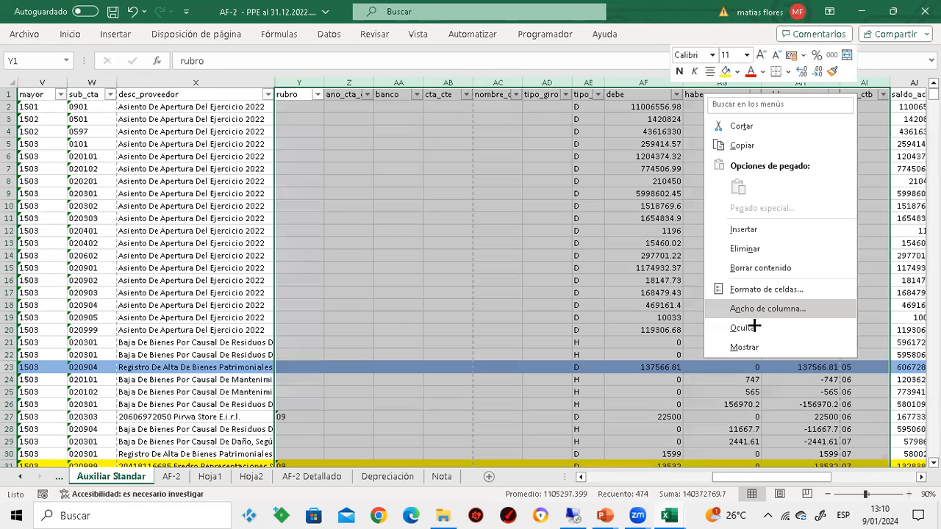
left_click(742, 328)
Hide the columns from the first CtaCble through Reporte, and the saldo_acum and orden_vis columns AJ and AK
left_click_drag(397, 82, 602, 122)
right_click(602, 122)
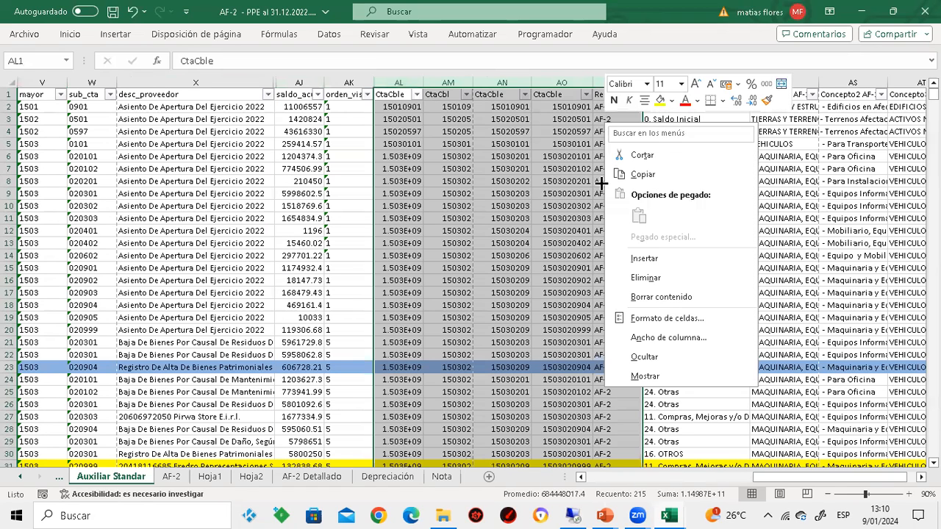
left_click(649, 355)
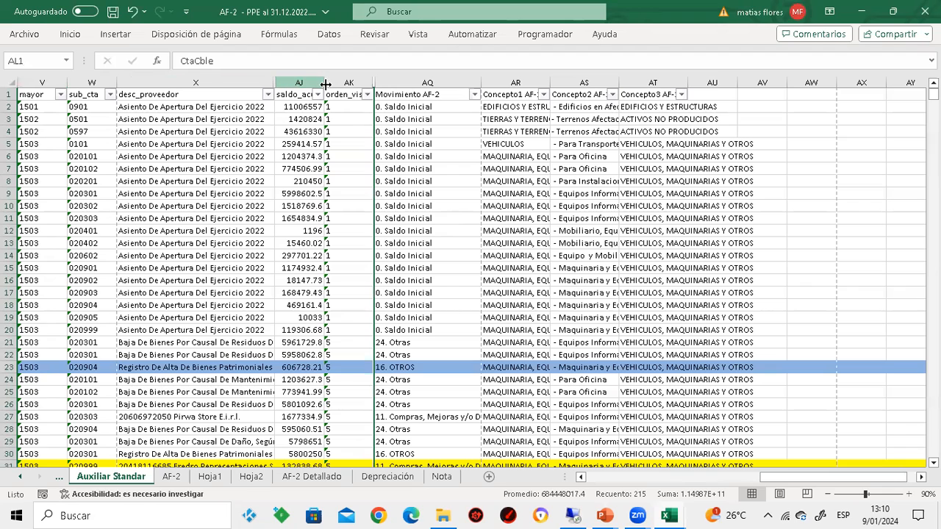
left_click_drag(323, 84, 329, 84)
right_click(364, 296)
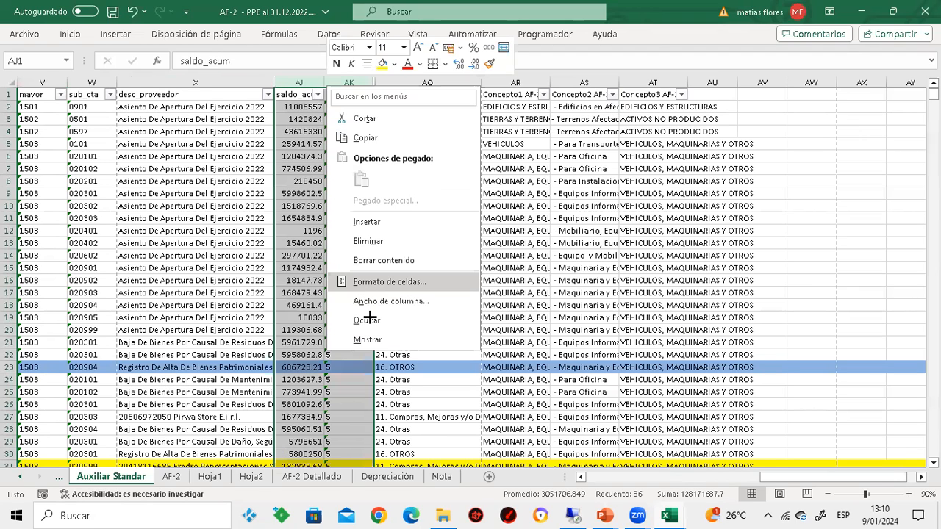
left_click(367, 319)
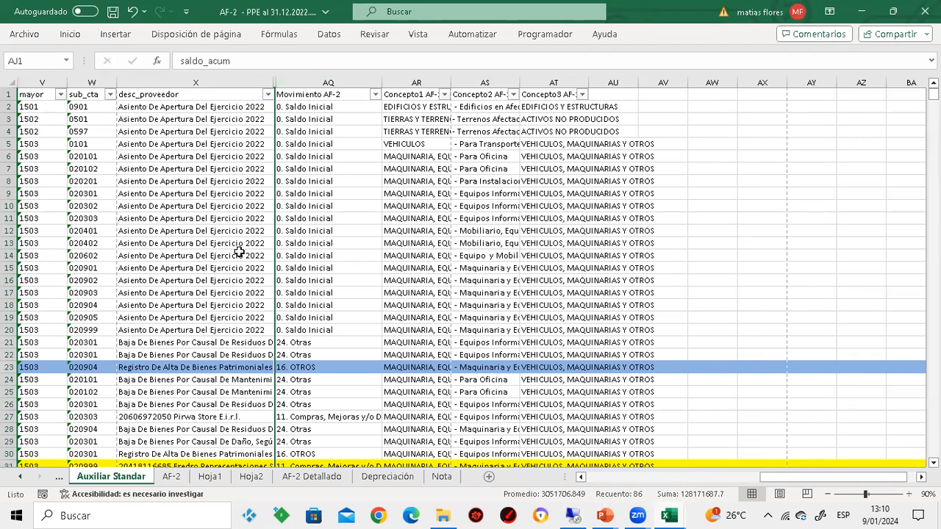
Highlight the entire nota_oper column with yellow fill
left_click(239, 252)
key("Left")
key("Left")
key("Left")
key("Left")
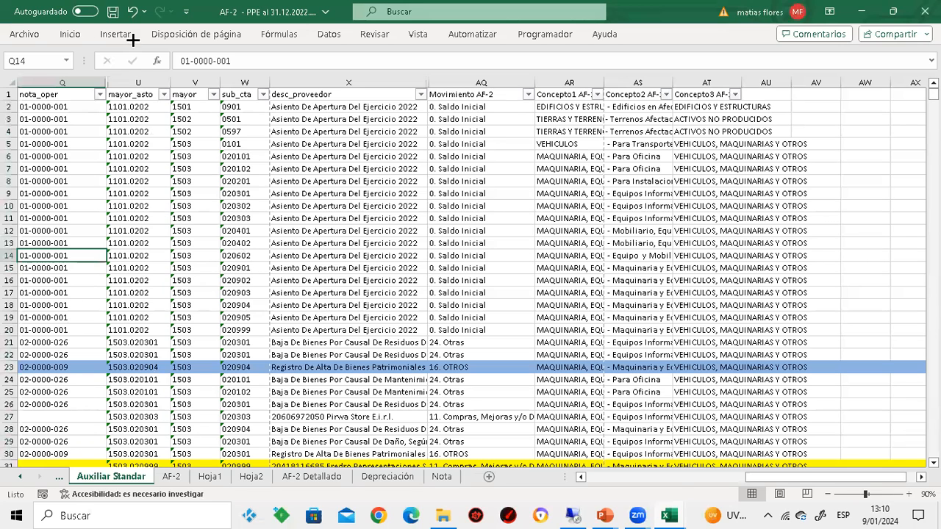
key("ctrl+space")
left_click(72, 32)
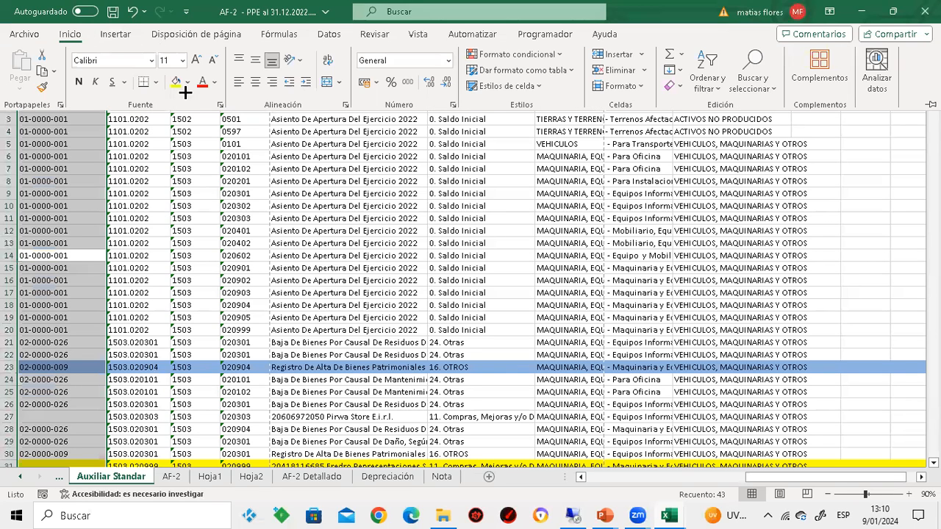
left_click(175, 82)
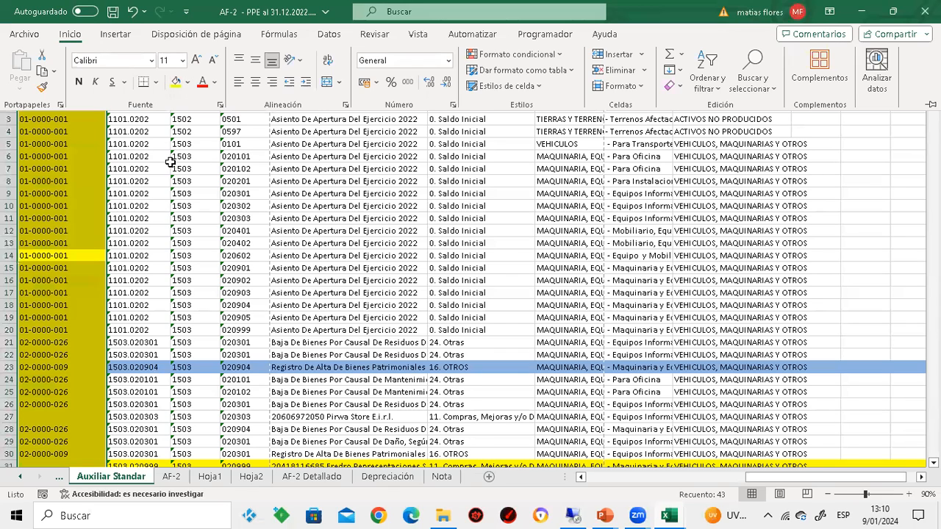
Highlight the entire Movimiento AF-2 column with the same yellow fill
left_click(79, 143)
key("Down")
key("Down")
key("Down")
key("Down")
key("Down")
key("Down")
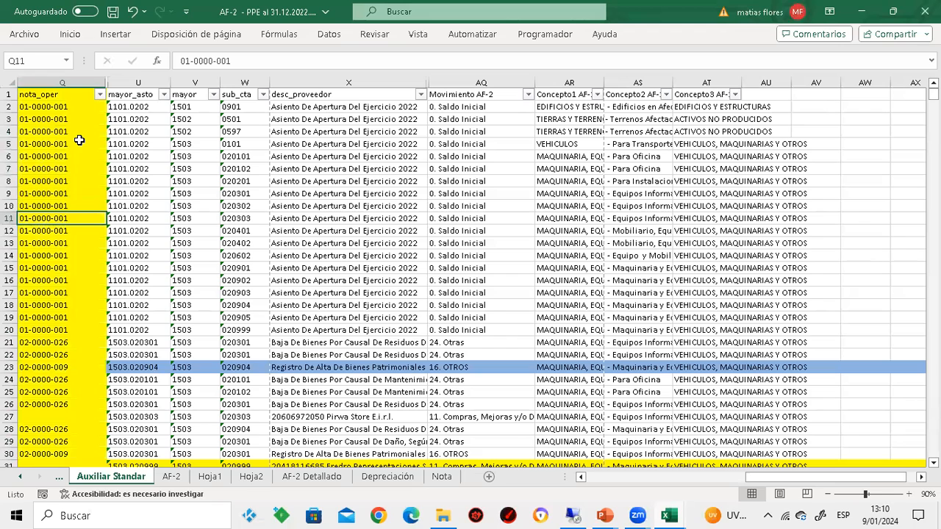
key("Right")
key("Right")
key("Right")
key("Right")
key("Right")
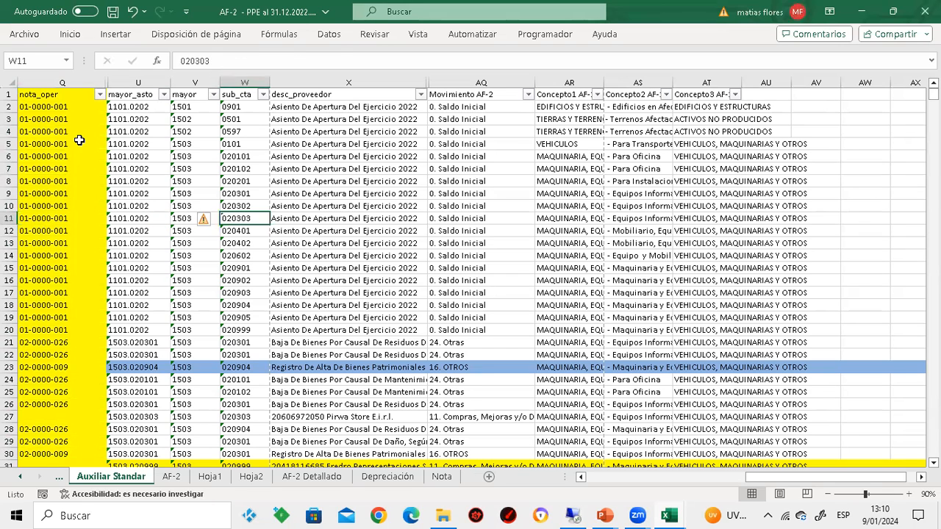
key("ctrl+space")
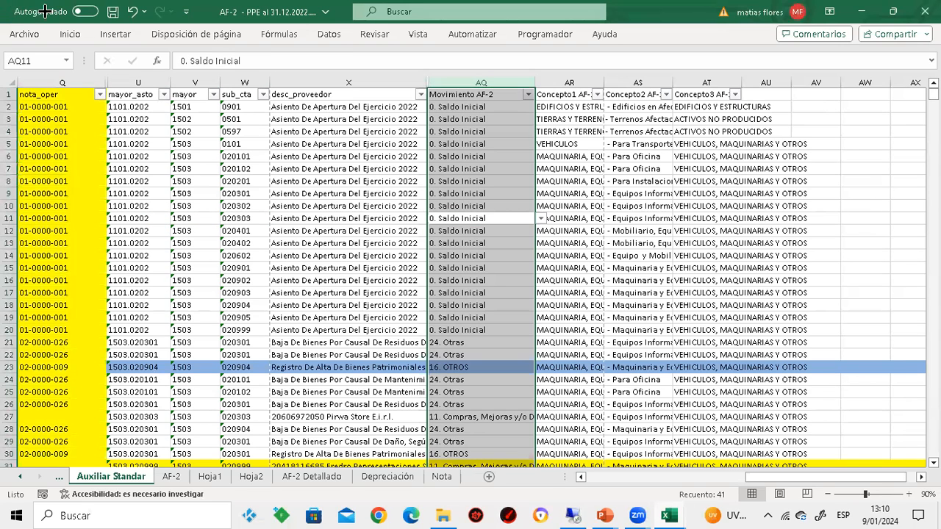
left_click(74, 33)
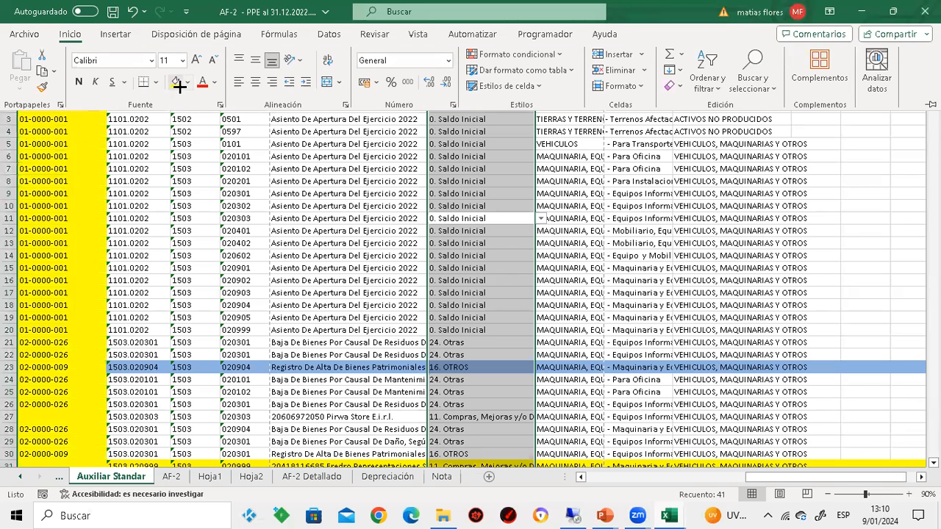
left_click(175, 82)
left_click(373, 350)
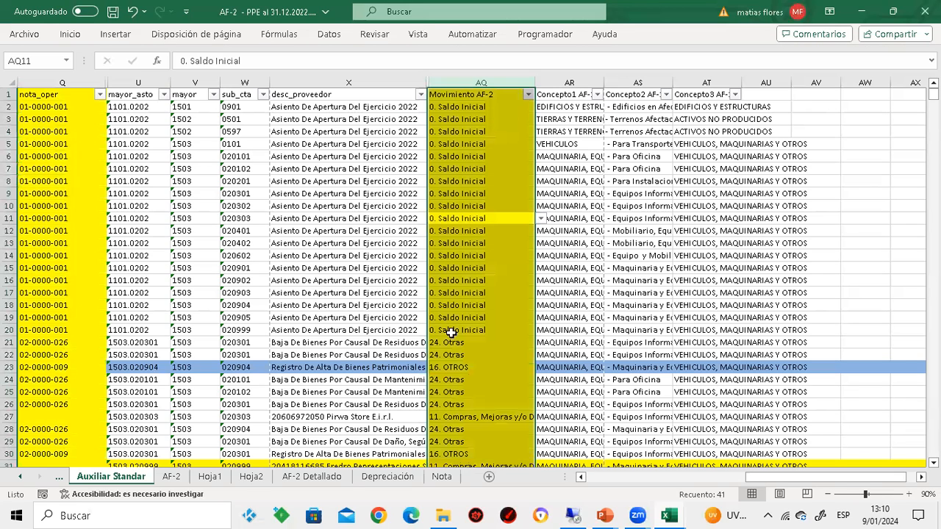
Compare the nota_oper code, desc_proveedor text and Movimiento AF-2 classification of the entry in row 21
left_click(445, 339)
key("Left")
key("Left")
key("Left")
key("Left")
key("Left")
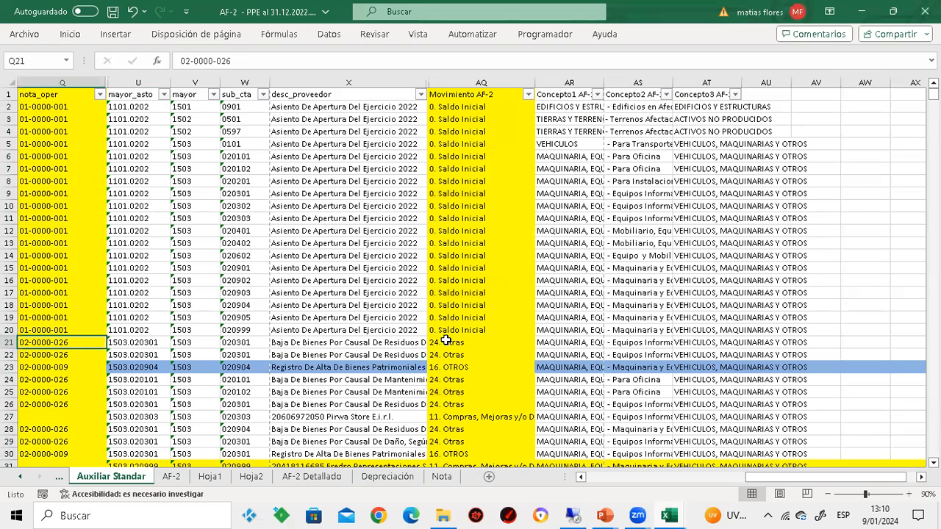
key("Right")
key("Right")
key("Right")
key("Right")
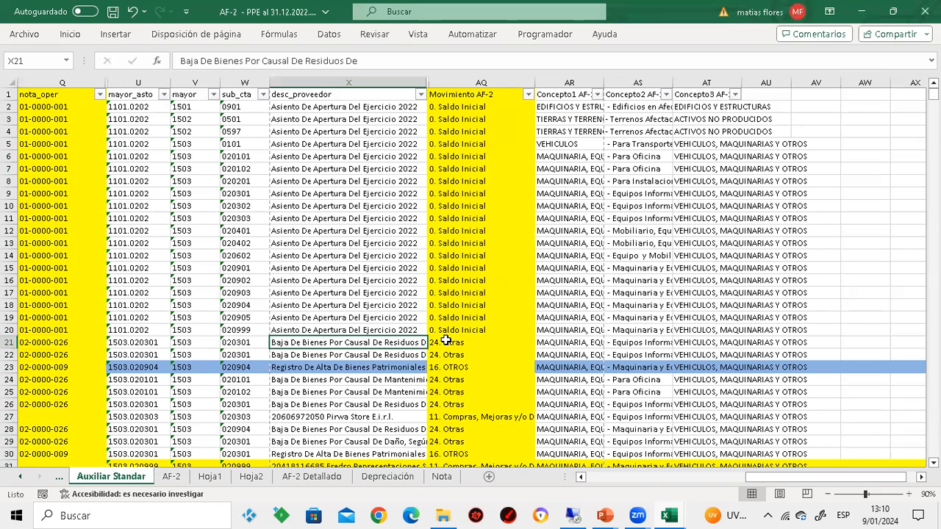
key("Left")
key("Left")
key("Left")
key("Left")
key("Right")
key("Right")
key("Right")
key("Right")
key("Right")
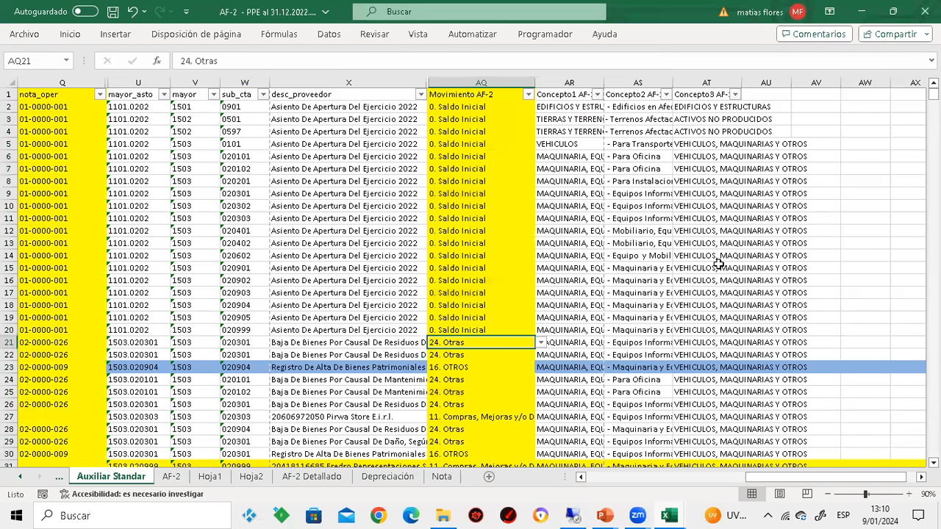
Compare the nota_oper code, desc_proveedor text and Movimiento AF-2 classification of the asset registration entry in row 23
key("Down")
key("Down")
key("Left")
key("Left")
key("Left")
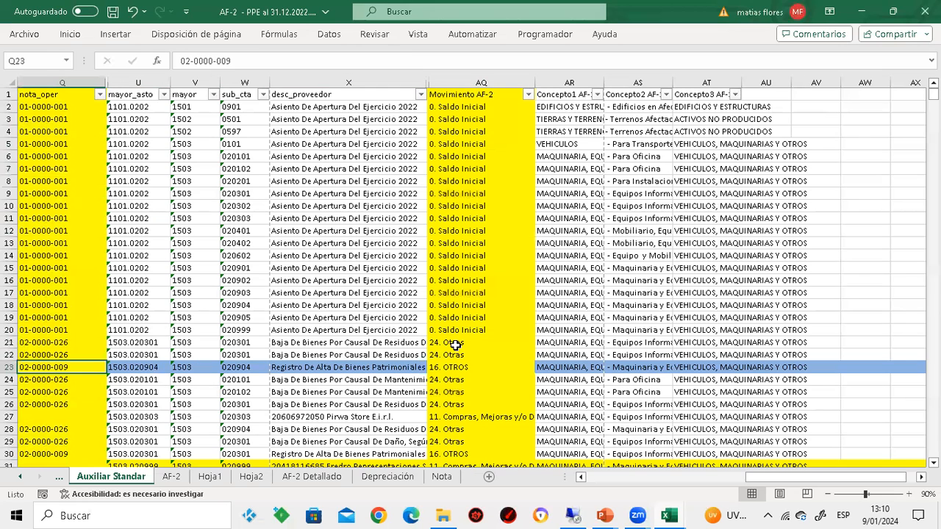
key("Right")
key("Right")
key("Right")
key("Right")
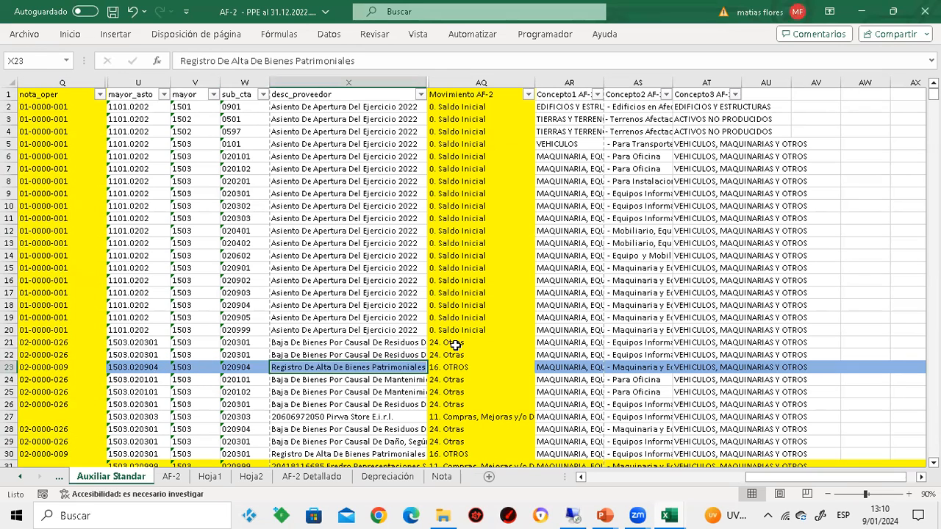
key("Right")
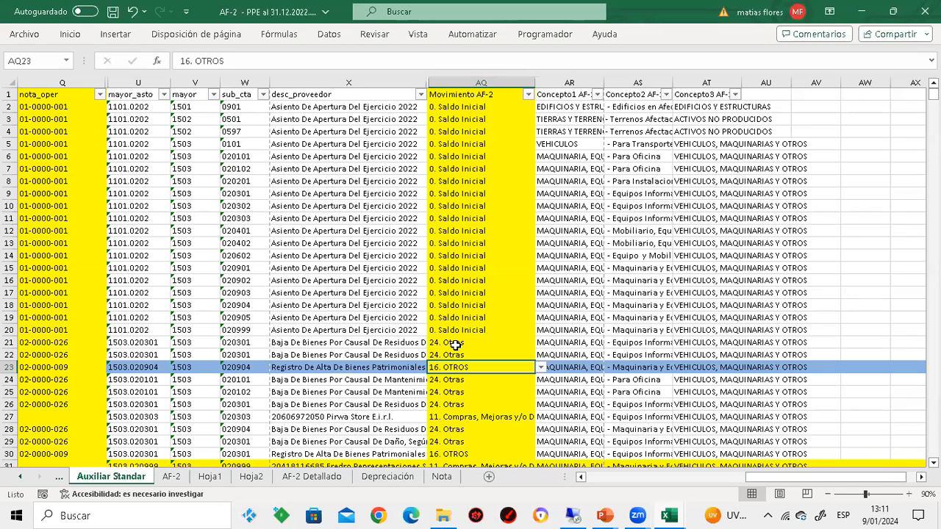
Make the whole of row 27, the FACTURA entry without a nota_oper code, bold
key("Down")
key("Down")
key("Down")
key("Down")
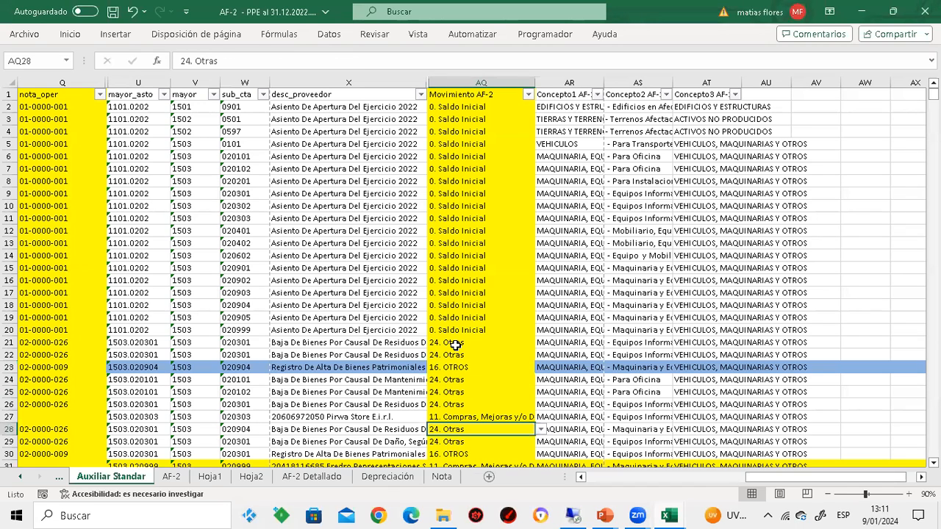
key("Left")
key("Left")
key("Left")
key("Left")
key("Left")
key("Left")
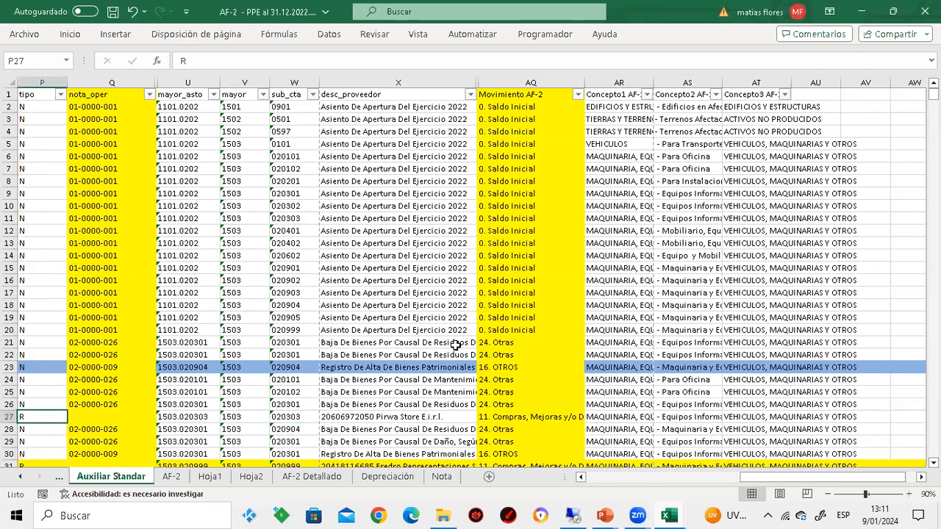
key("Left")
key("Left")
key("Left")
key("Left")
key("Left")
key("Left")
key("Left")
key("Left")
key("Left")
key("Left")
key("Left")
key("Left")
key("Left")
key("Left")
key("Right")
key("Right")
key("Right")
key("Right")
key("Right")
key("Right")
key("Right")
key("Right")
key("Right")
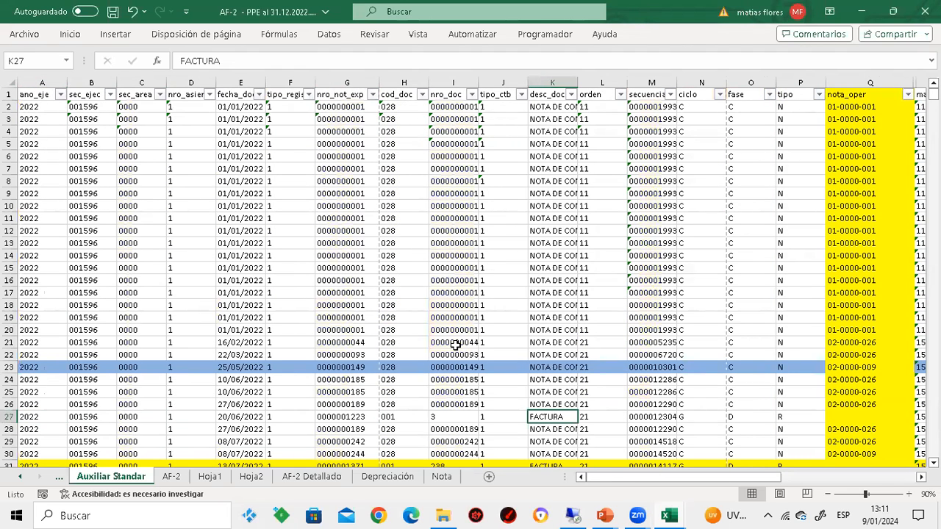
key("shift+space")
key("ctrl+n")
Examine row 27 from the fase and tipo columns across to its Movimiento AF-2 and Concepto classifications
key("Right")
key("Right")
key("Right")
key("Right")
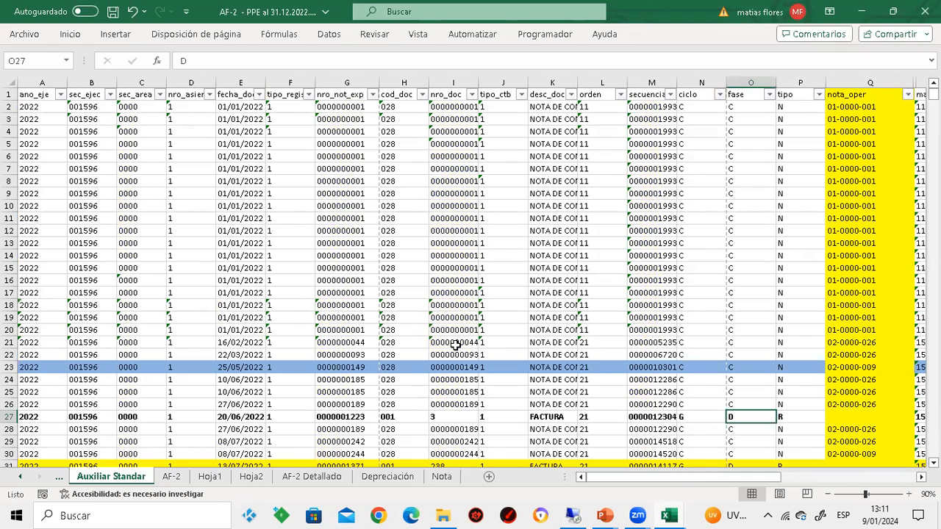
key("ctrl+space")
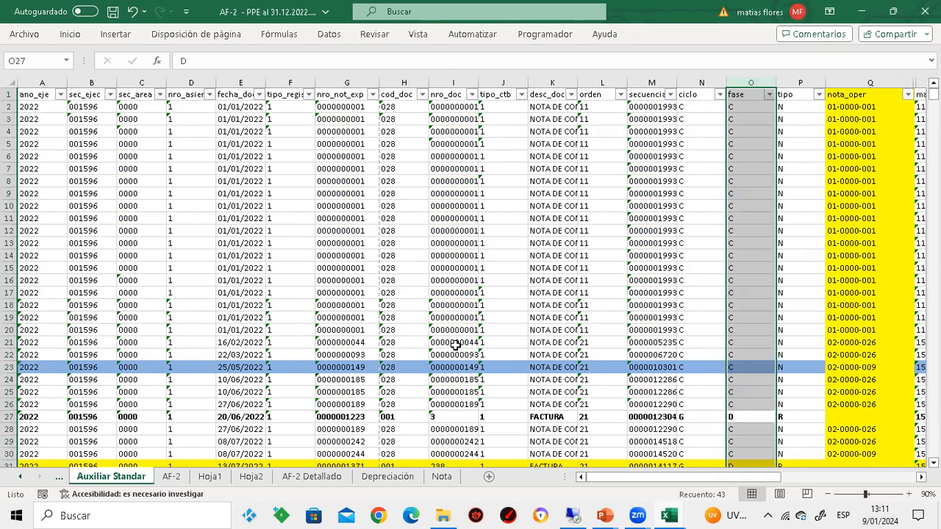
key("Right")
key("Right")
key("Right")
key("Right")
key("Right")
key("Right")
key("Right")
key("Right")
key("Left")
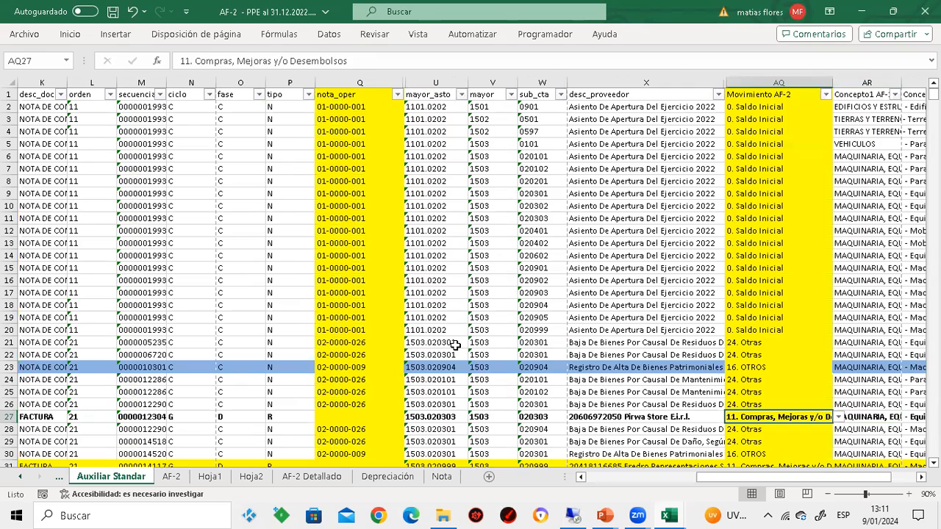
key("Right")
key("Right")
key("Left")
key("Left")
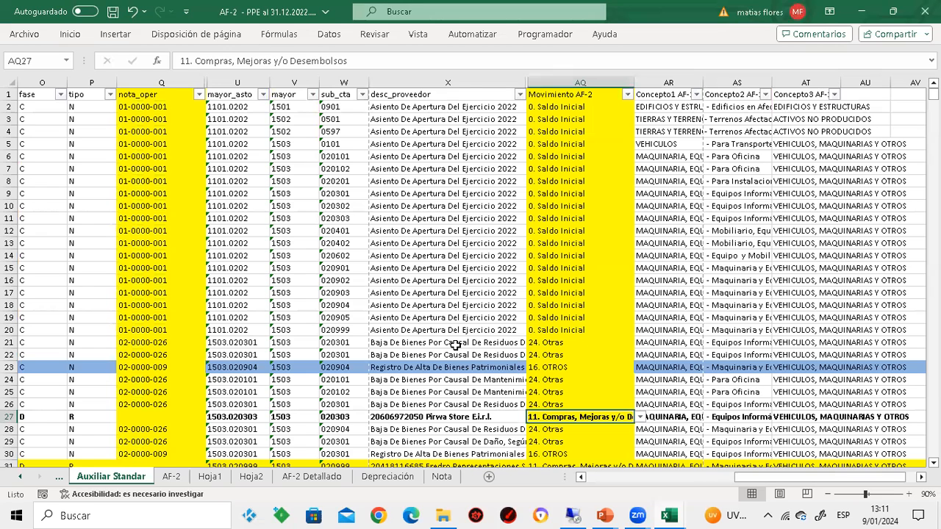
Review the Movimiento AF-2 classifications from row 27 down to row 43, including the rows left blank
key("Down")
key("Down")
key("Down")
key("Down")
key("Down")
key("Down")
key("Down")
key("Down")
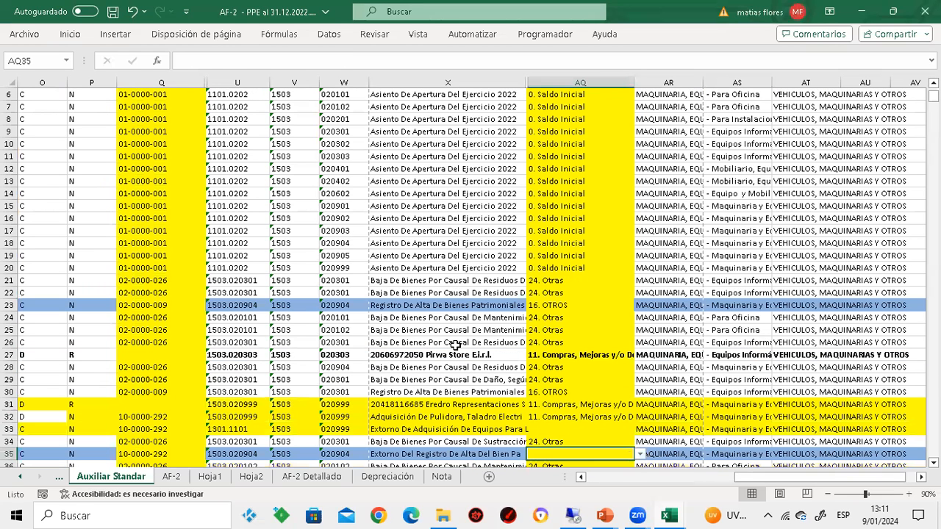
key("Up")
key("Up")
key("Up")
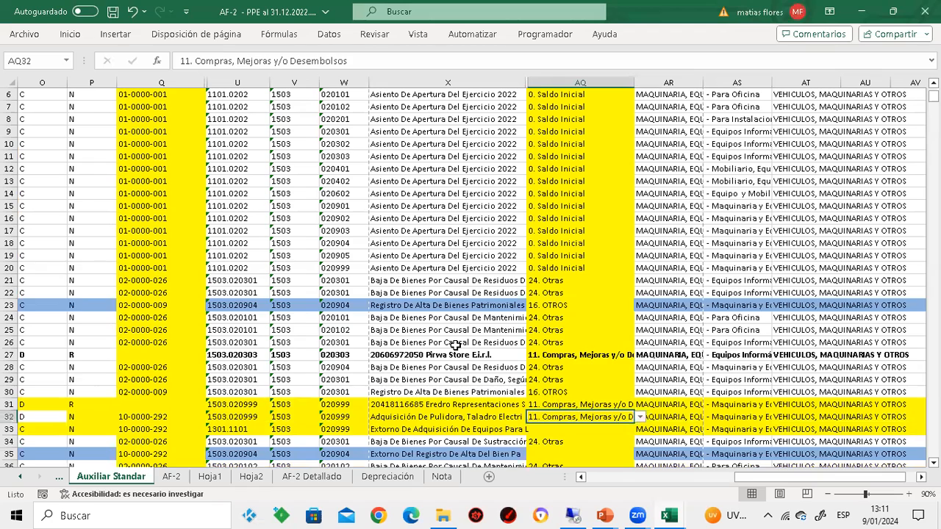
key("Down")
key("Down")
key("Down")
key("Down")
key("Down")
key("Down")
Review the entries between rows 43 and 30, from the Movimiento AF-2 classifications back to the document and account columns
key("Down")
key("Down")
key("Down")
key("Down")
key("Down")
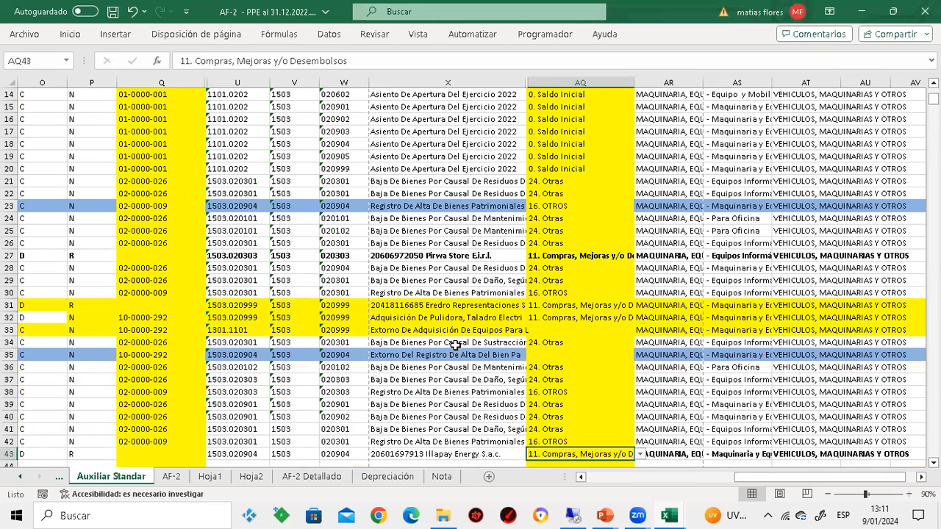
key("Up")
key("Left")
key("Left")
key("Left")
key("Left")
key("Left")
key("Up")
key("Up")
key("Up")
key("Up")
key("Up")
key("Up")
key("Up")
key("Up")
key("Up")
key("Up")
key("Up")
key("Up")
key("Up")
key("Down")
key("Down")
key("Down")
key("Down")
key("Down")
key("Left")
key("Left")
key("Left")
key("Left")
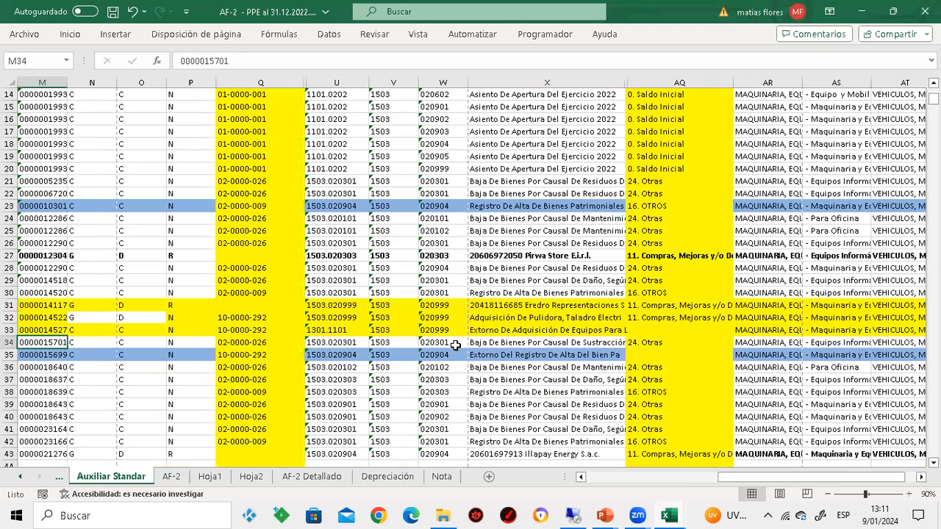
Examine the bold FACTURA entry in row 27 from its document and fase columns across to its Movimiento AF-2 classification
key("Up")
key("Up")
key("Up")
key("Up")
key("Up")
key("Up")
key("Up")
key("Left")
key("Left")
key("Left")
key("Left")
key("Left")
key("Left")
key("Left")
key("Left")
key("Left")
key("Left")
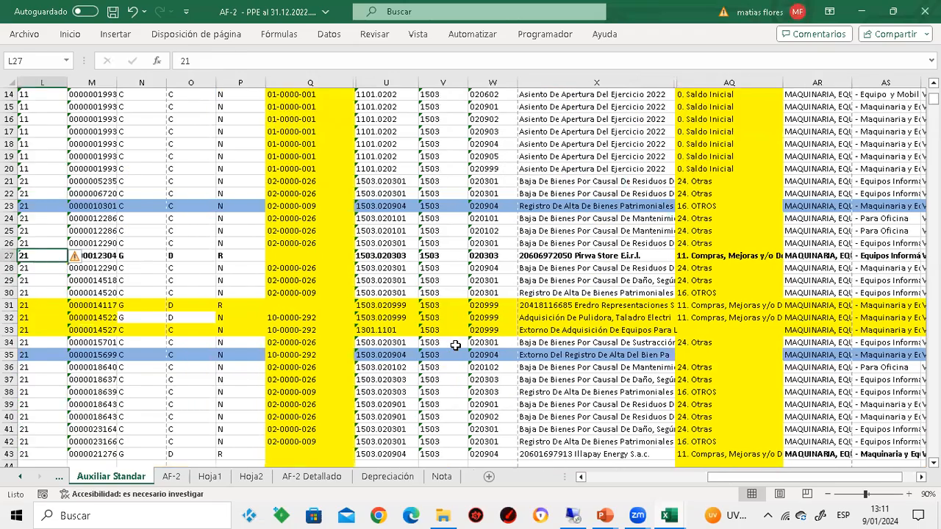
key("Left")
key("Left")
key("Right")
key("Right")
key("Right")
key("Right")
key("Right")
key("Right")
key("Right")
key("Right")
key("Right")
key("Right")
key("Right")
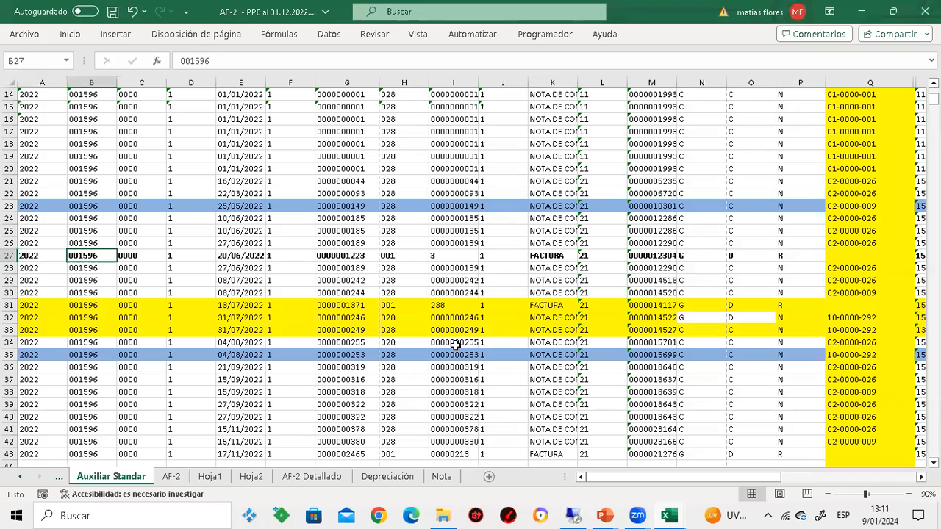
key("Right")
key("Right")
key("Right")
key("Right")
key("Right")
key("Right")
key("Right")
key("Right")
key("Right")
key("Right")
key("Right")
key("Right")
key("Right")
key("Right")
key("Right")
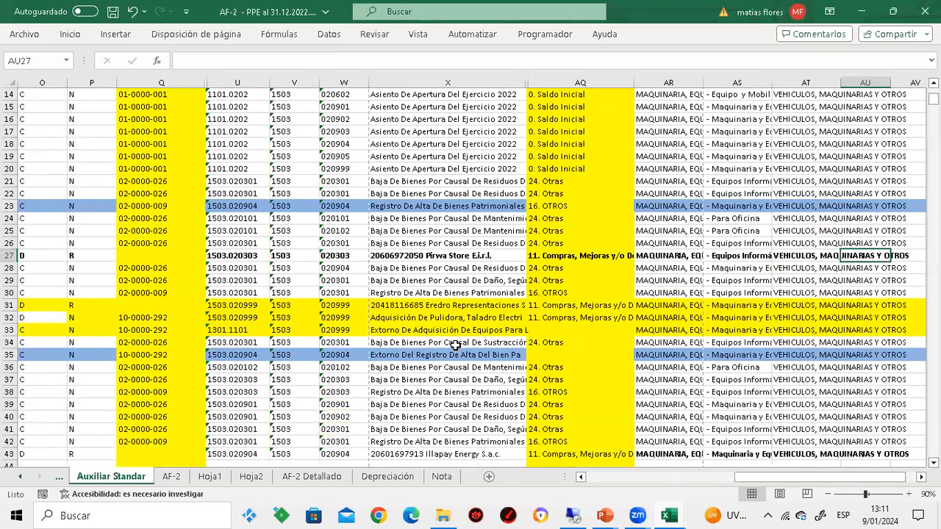
key("Left")
key("Left")
key("Left")
key("Left")
key("Left")
key("Left")
key("Left")
key("Left")
key("Left")
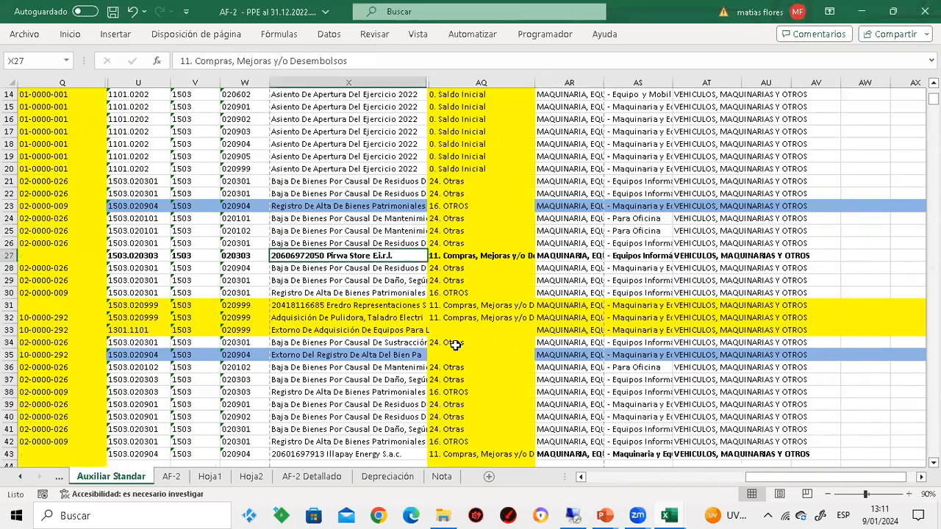
key("Left")
key("Right")
key("Right")
key("Right")
key("Right")
key("Right")
key("Right")
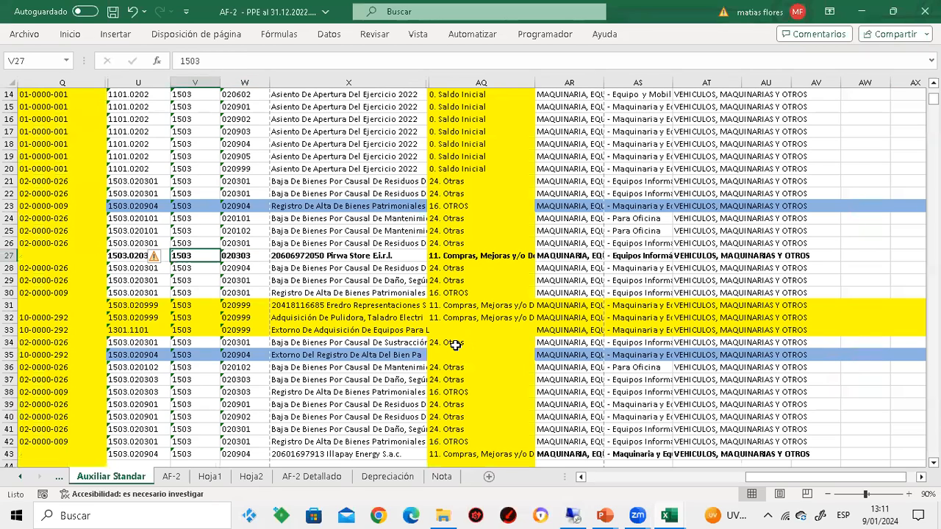
key("Left")
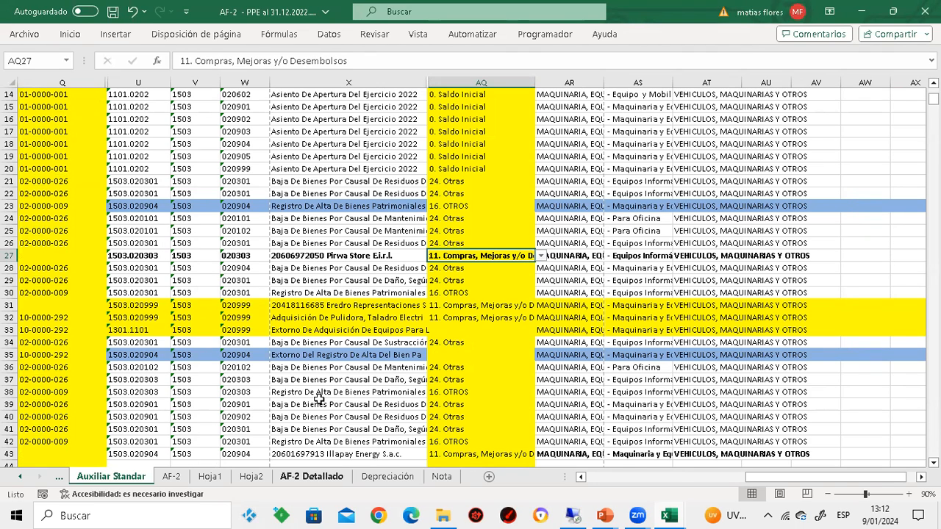
Show the AF-2 Detallado pivot table from its Concepto row labels in the first column
left_click(311, 476)
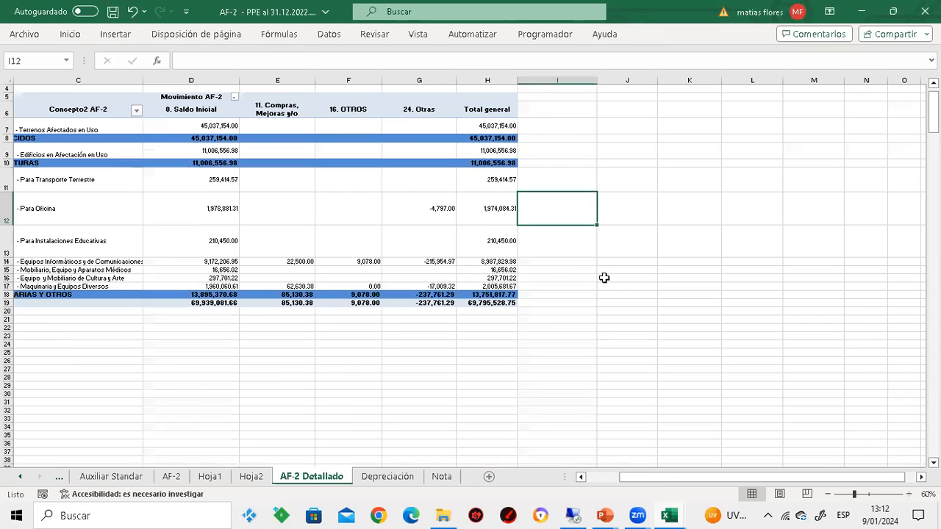
left_click(630, 269)
key("Left")
key("Left")
key("Left")
key("Left")
key("Left")
key("Left")
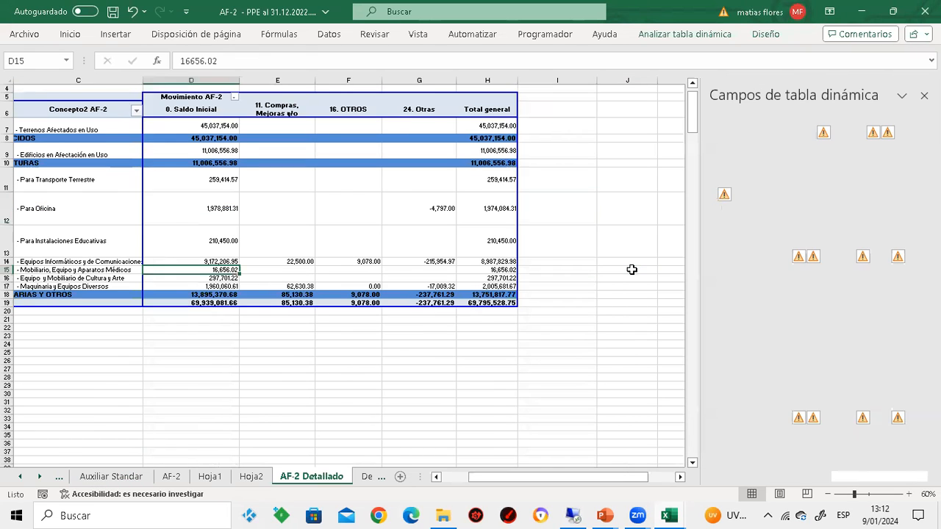
key("Left")
key("Left")
key("Left")
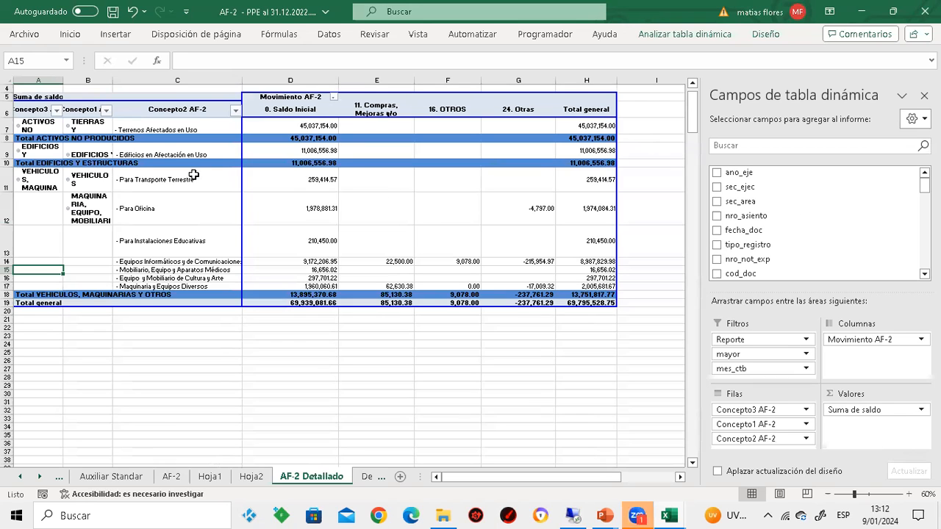
Examine the pivot table's Saldo Inicial, Compras, OTROS, Otras and Total general columns one after another
left_click(290, 80)
left_click(377, 78)
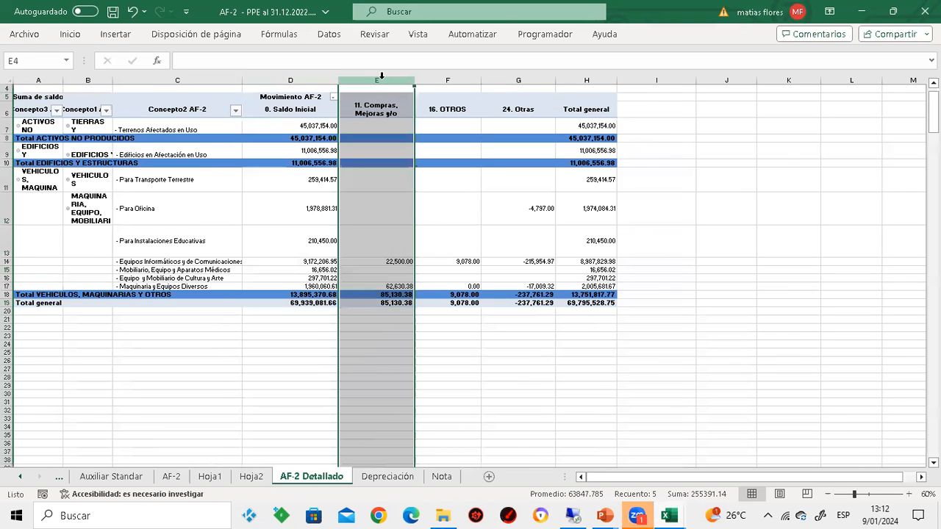
left_click(451, 83)
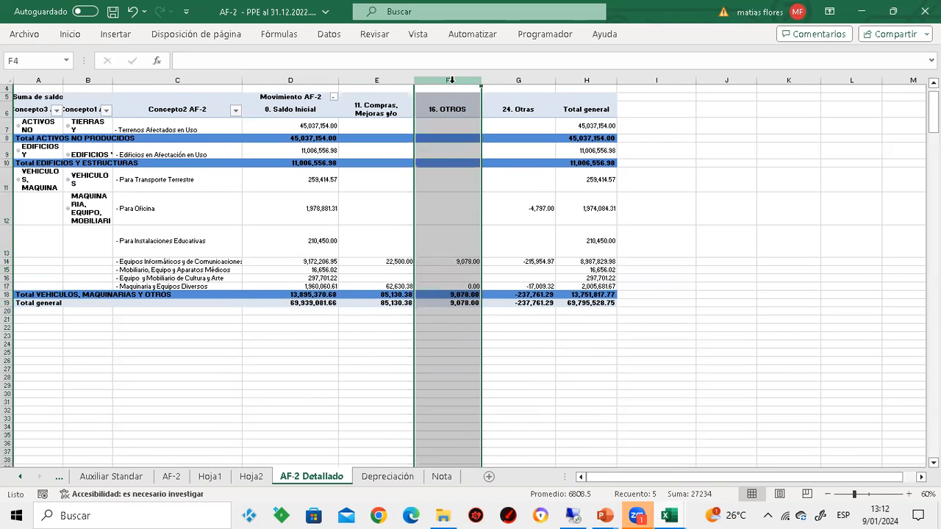
left_click(509, 78)
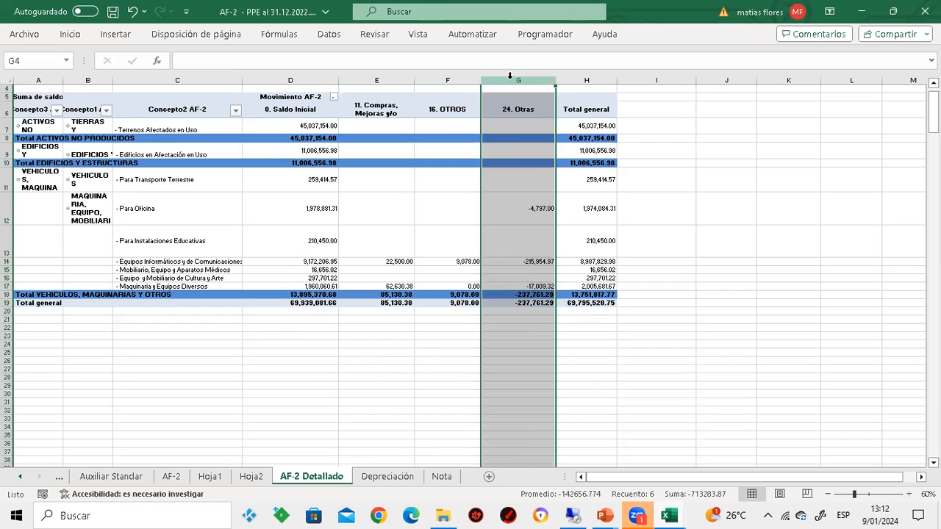
left_click(573, 79)
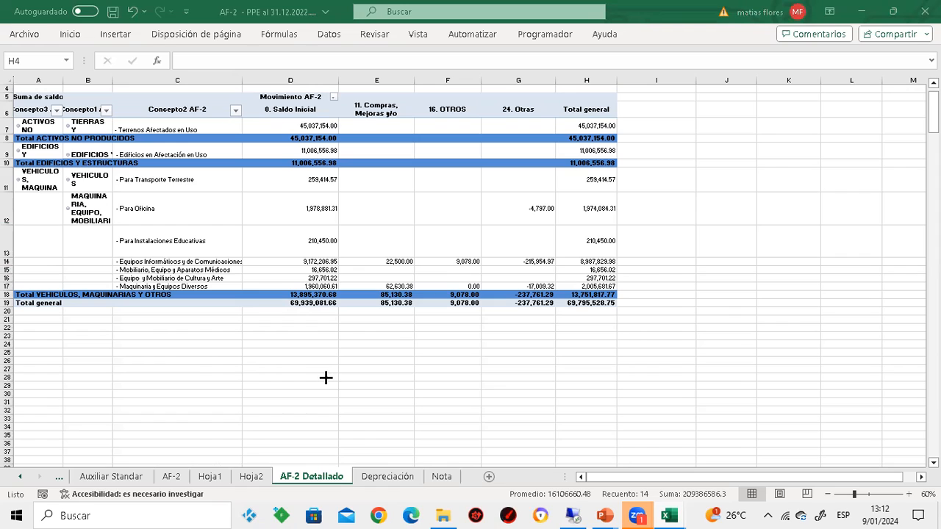
left_click(516, 359)
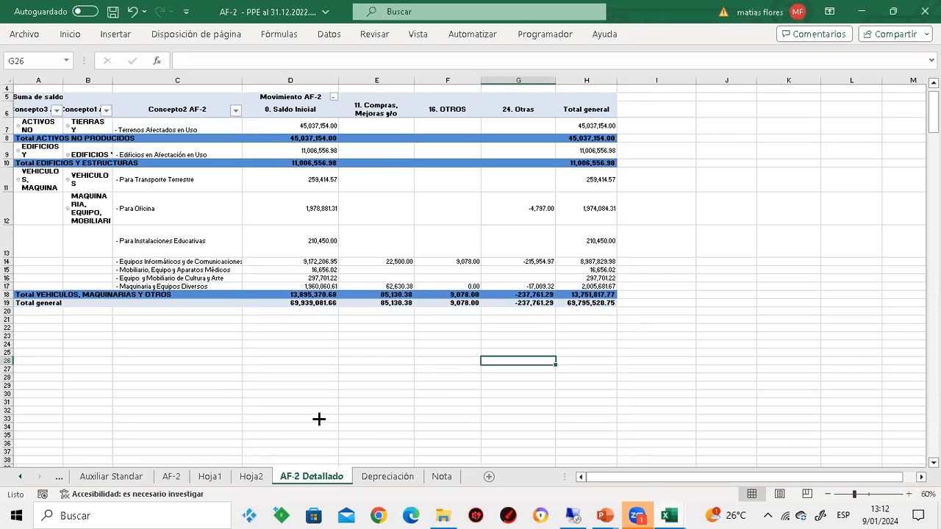
Return to the Auxiliar Standar header row and inspect the mayor filter's accounts, keeping all of them selected
left_click(131, 477)
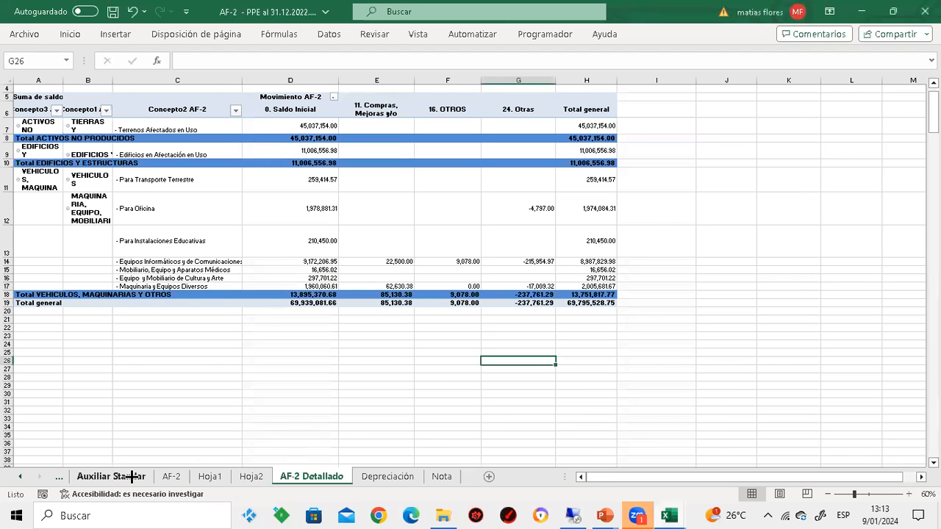
left_click(132, 477)
left_click(580, 307)
key("ctrl+Up")
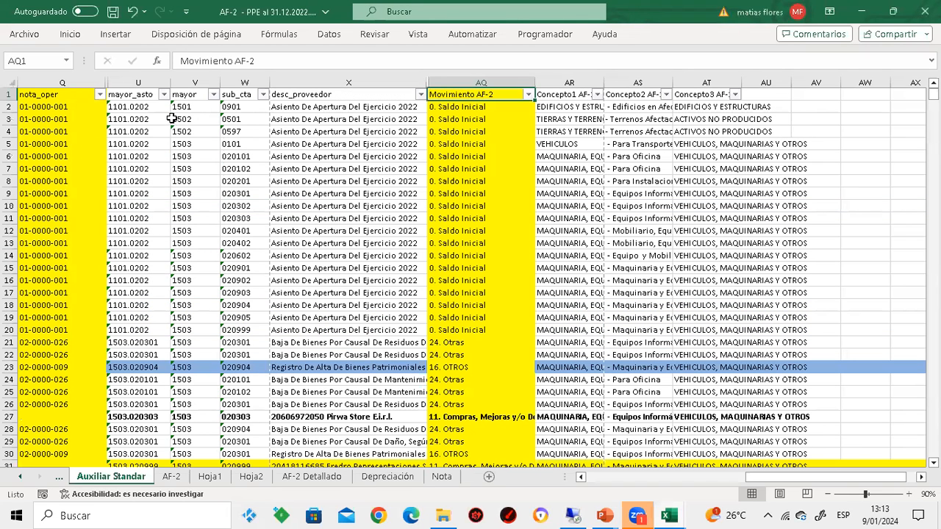
key("Left")
key("Left")
key("Left")
key("Left")
key("Left")
key("Left")
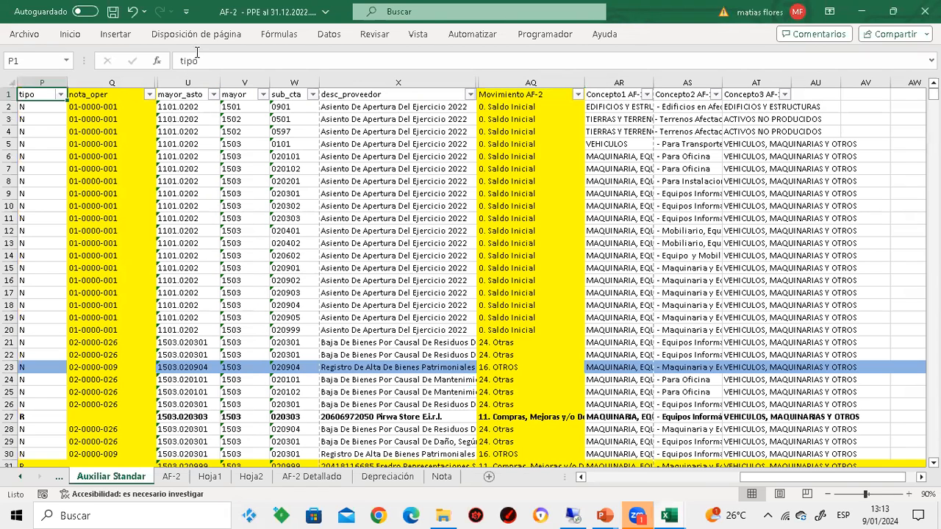
left_click(262, 98)
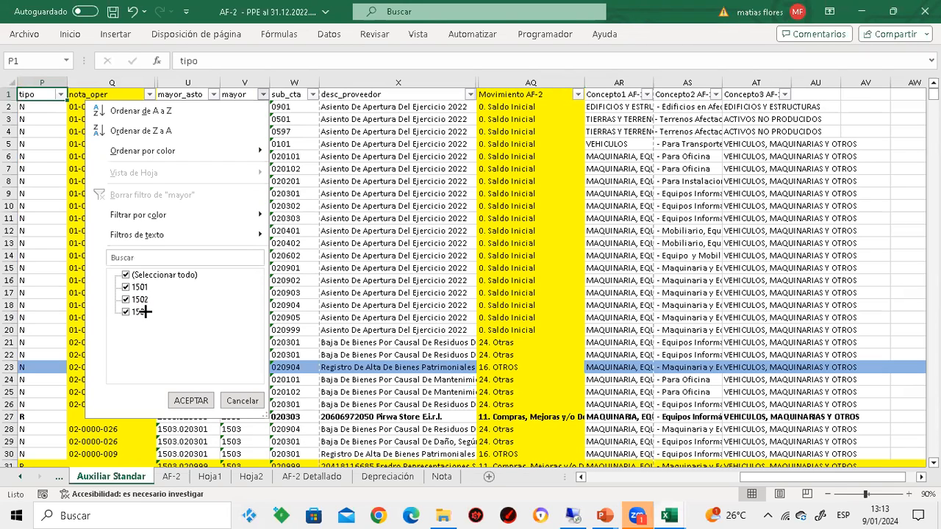
left_click(204, 396)
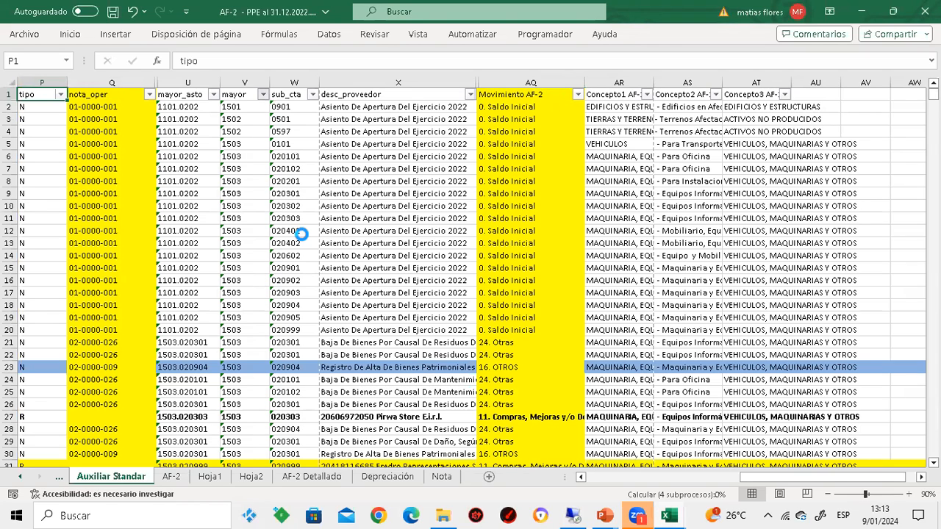
Compare the nota_oper code 01-0000-001 of the opening entries with their mayor account and Movimiento AF-2 classification
left_click(111, 81)
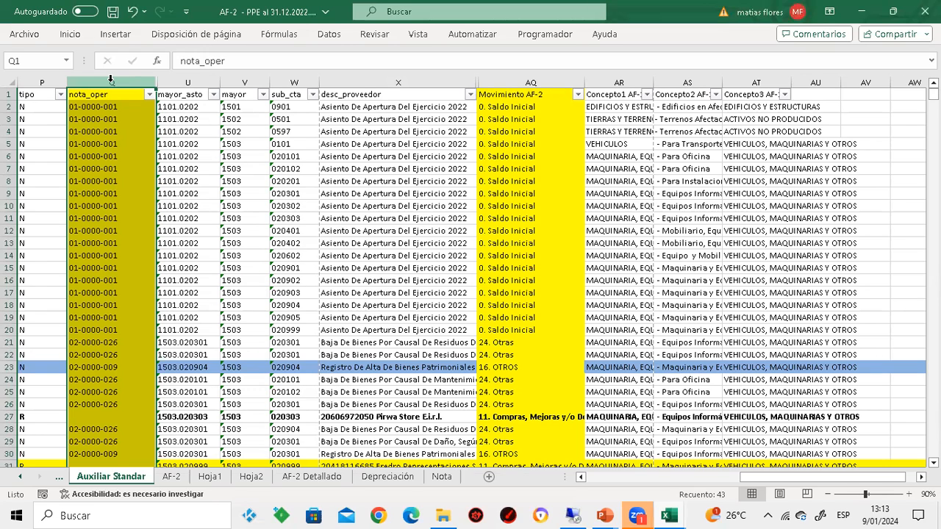
left_click(83, 133)
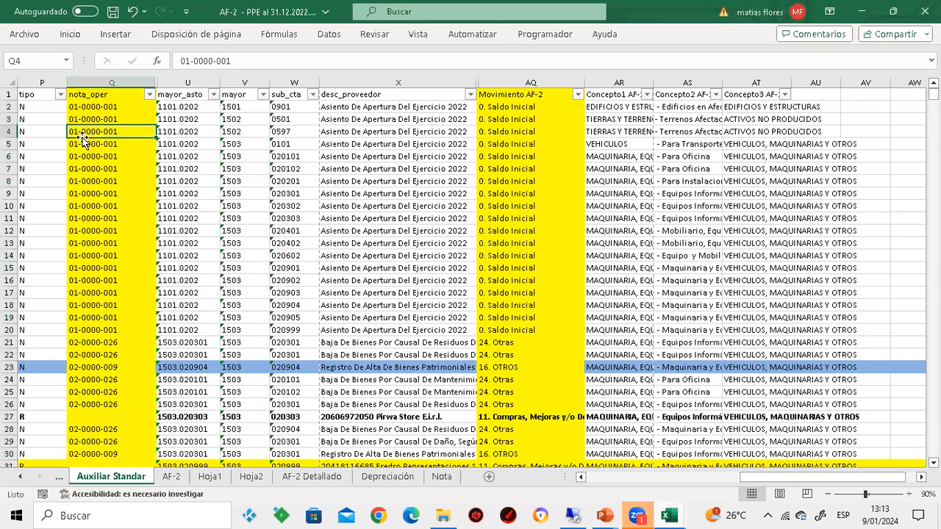
left_click(85, 168)
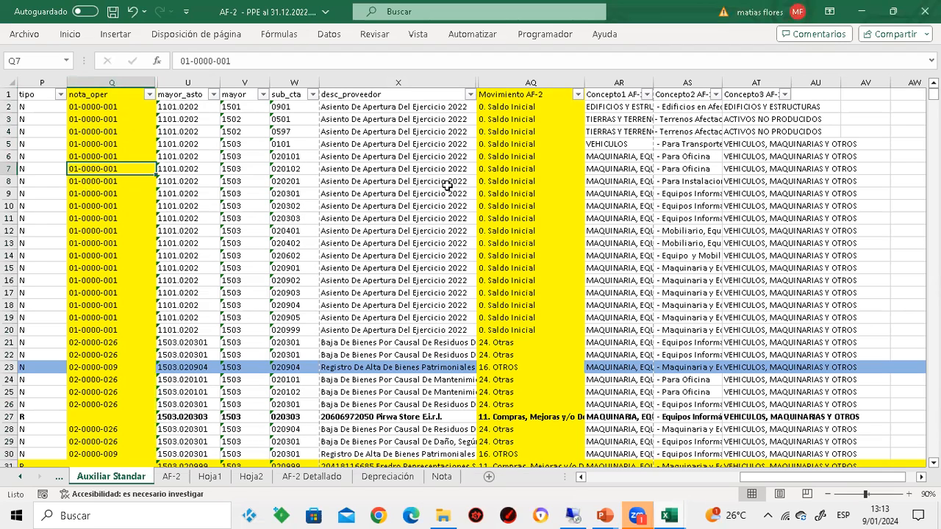
left_click(522, 179)
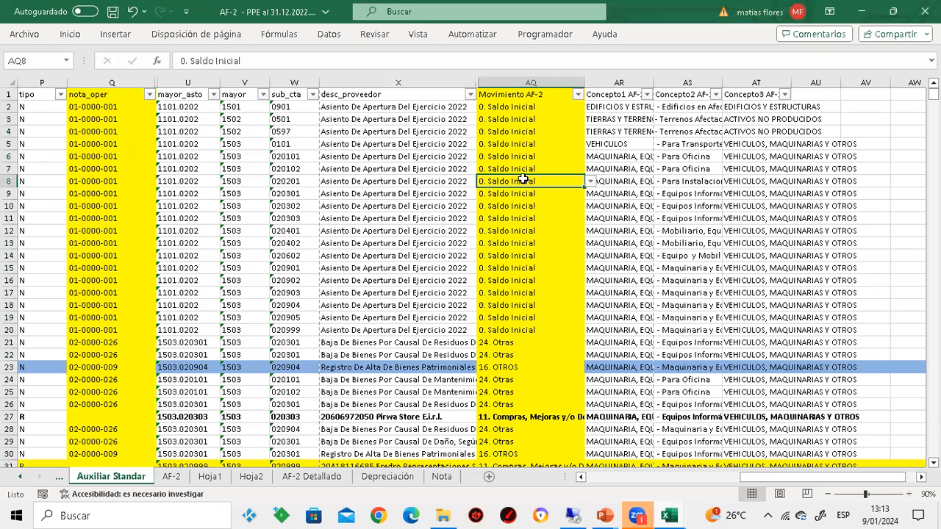
left_click(250, 170)
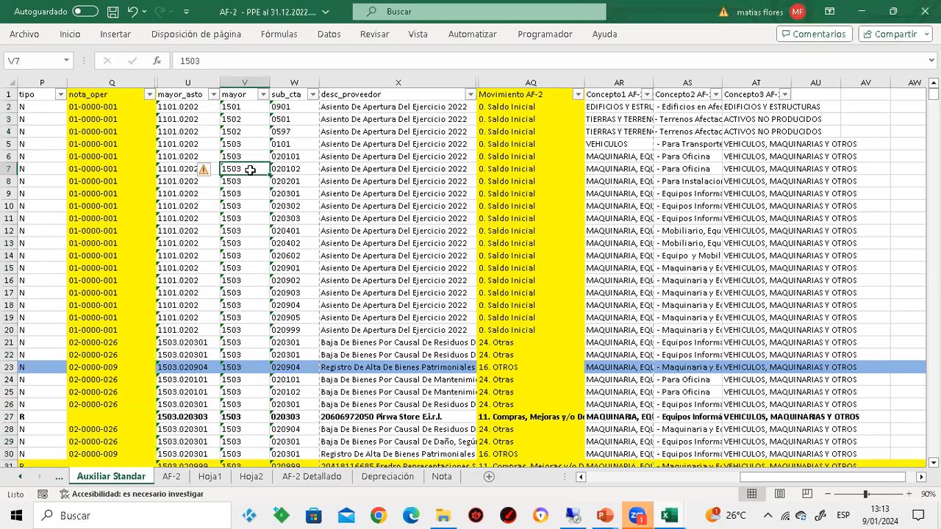
Compare the nota_oper code, desc_proveedor text and Movimiento AF-2 classification of the asset write-off entry in row 21
left_click(76, 342)
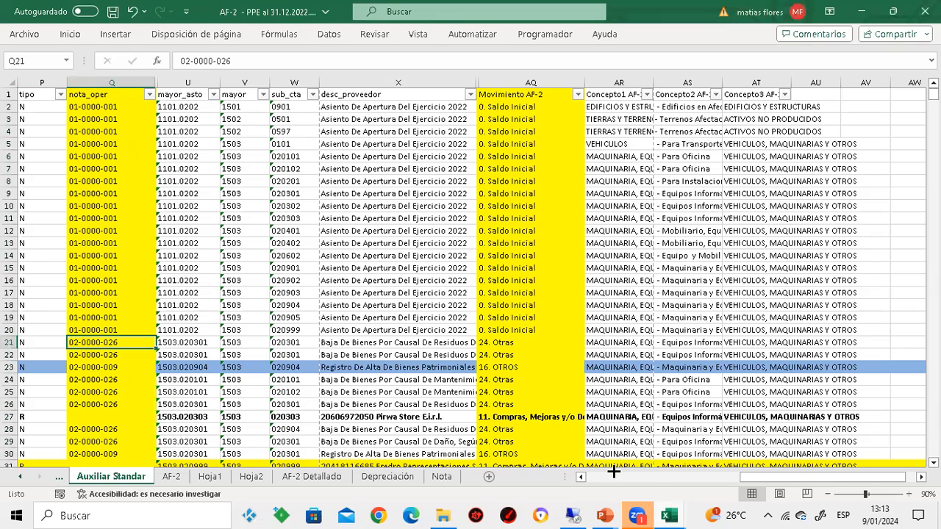
left_click(910, 495)
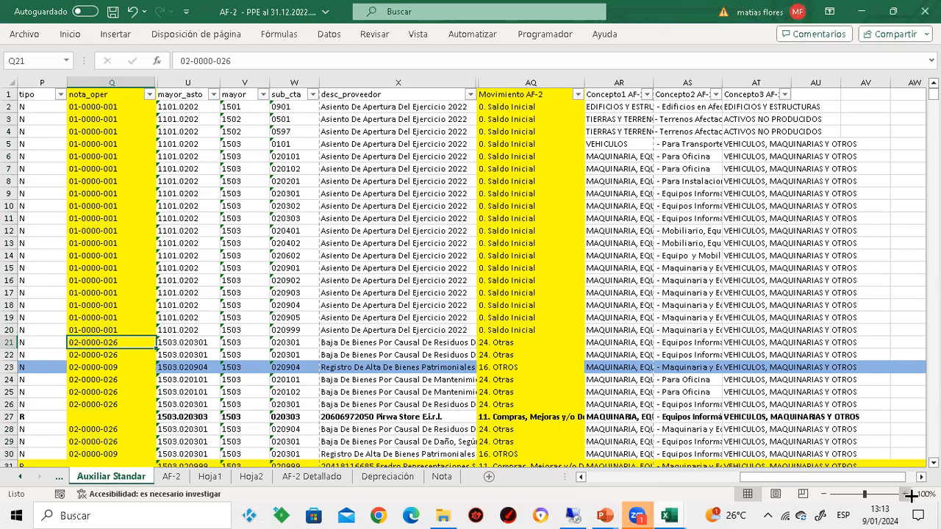
left_click(924, 494)
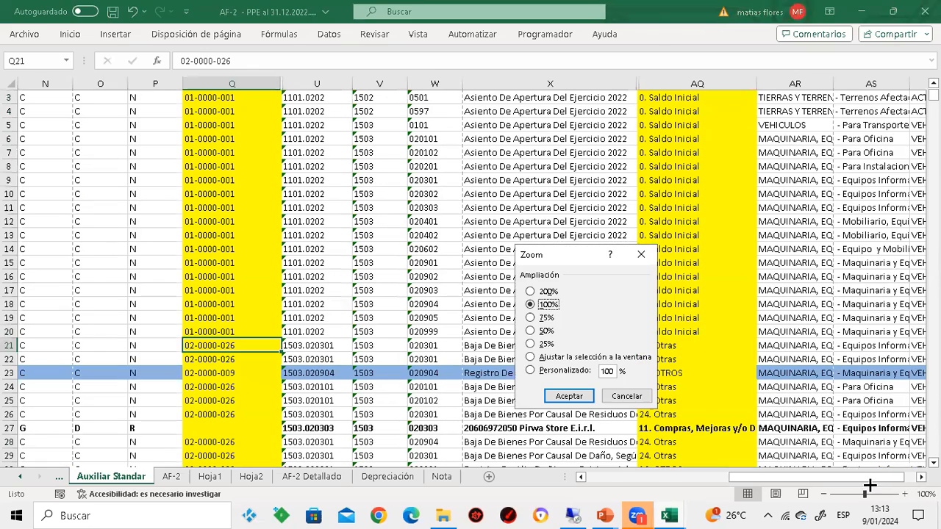
left_click(646, 252)
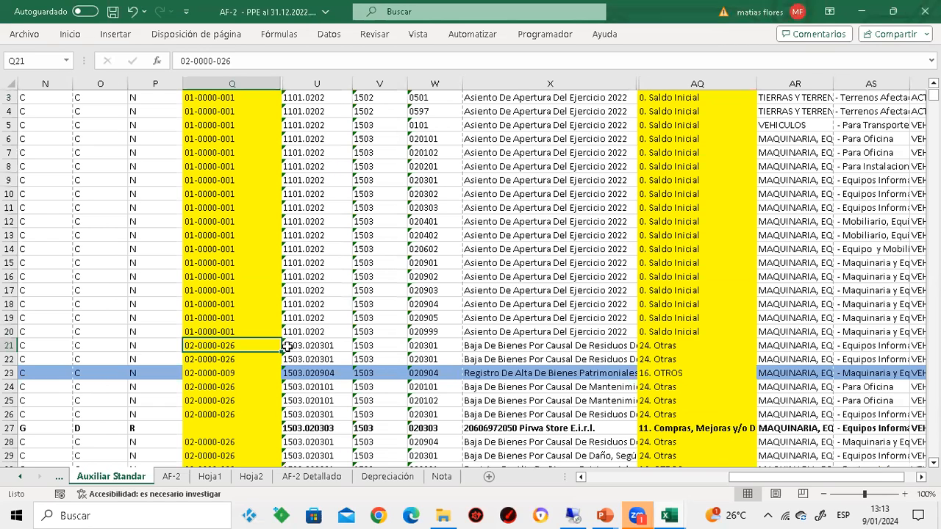
left_click(486, 349)
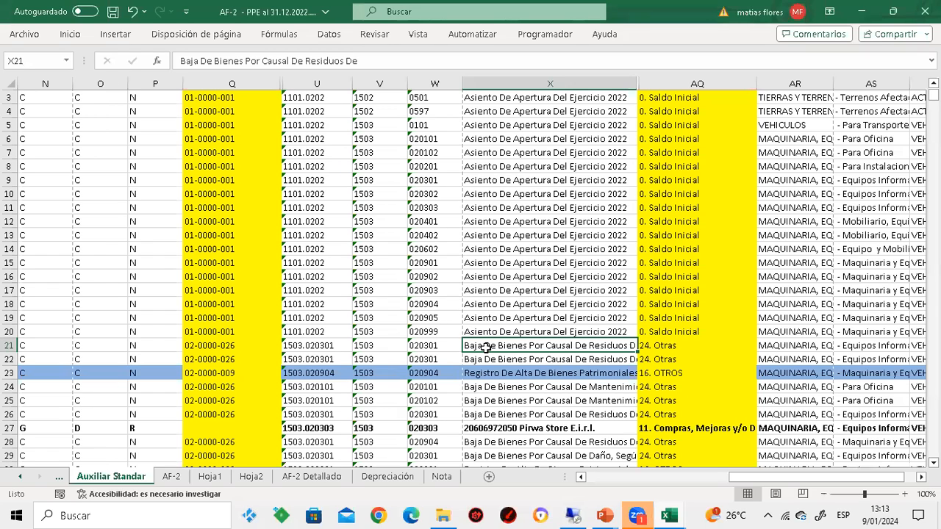
left_click(662, 345)
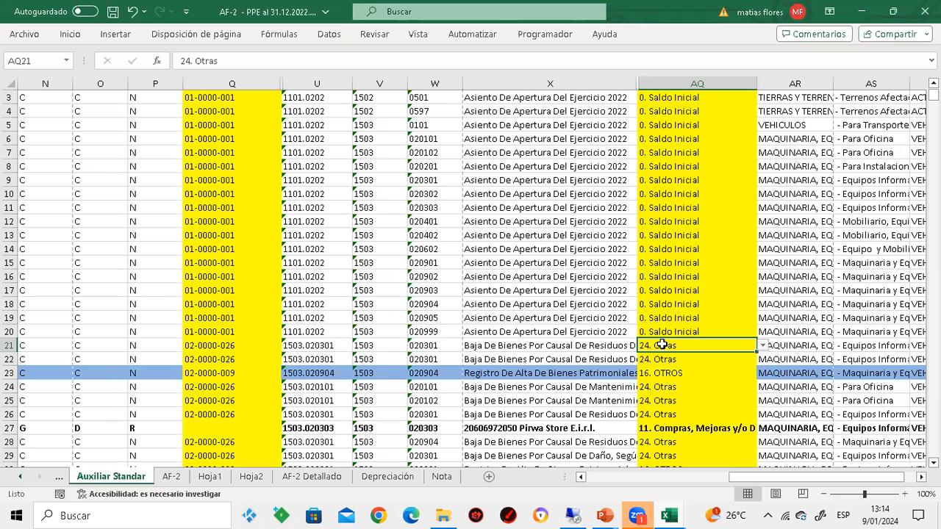
Compare row 23's nota_oper code and description with its Movimiento AF-2 classification, continuing down the classifications to row 25
left_click(211, 373)
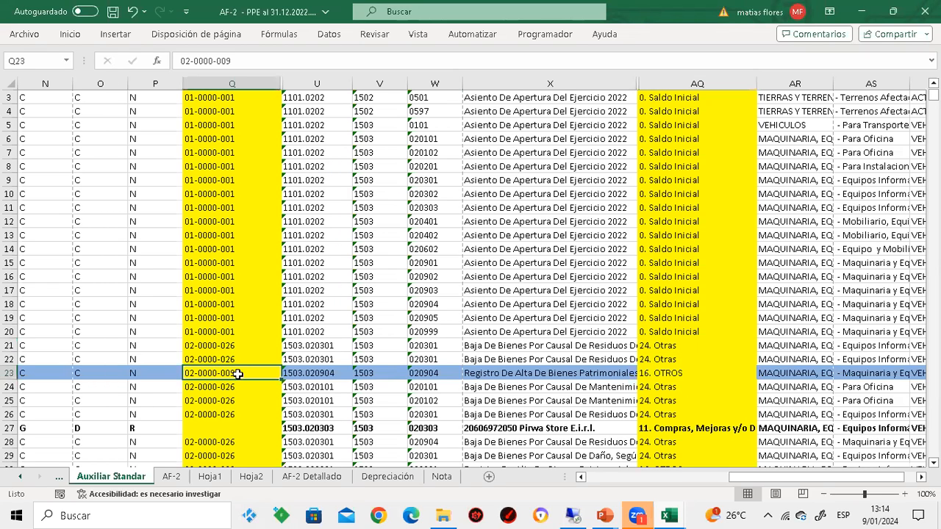
left_click(540, 372)
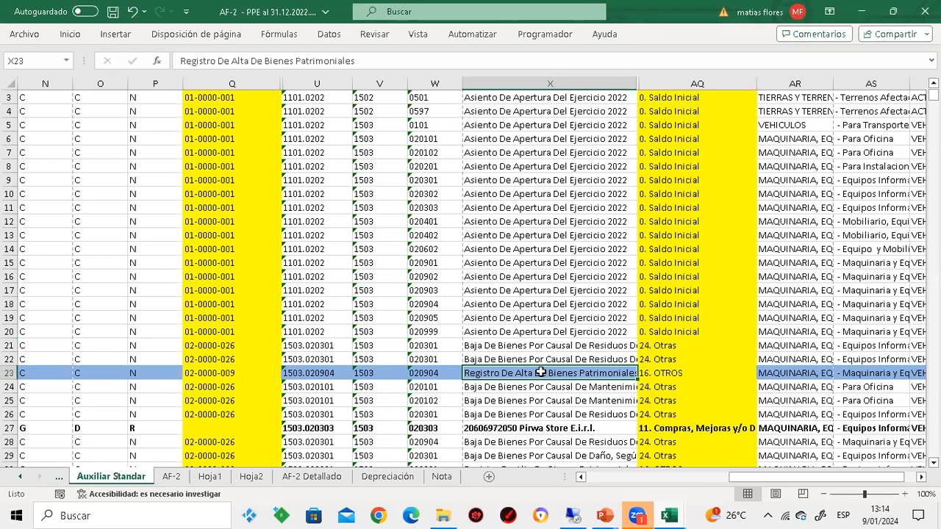
left_click(654, 372)
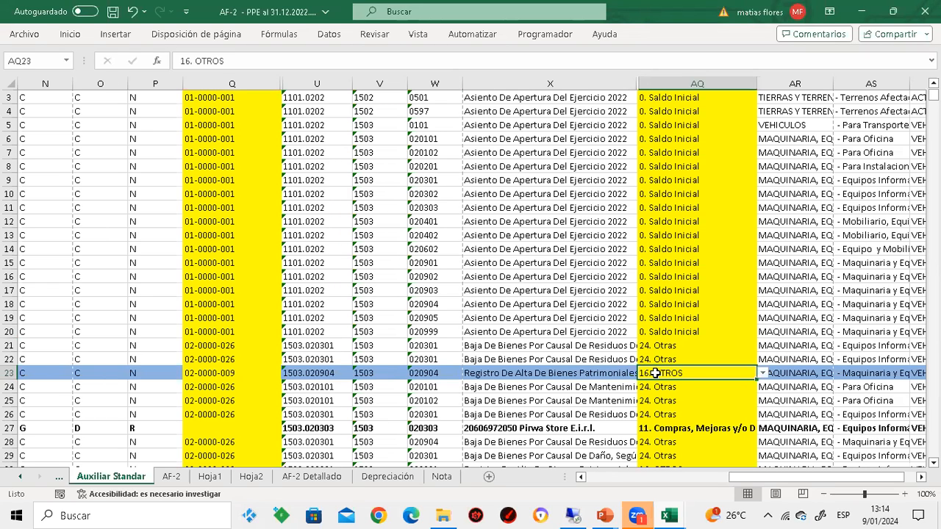
key("Down")
key("Down")
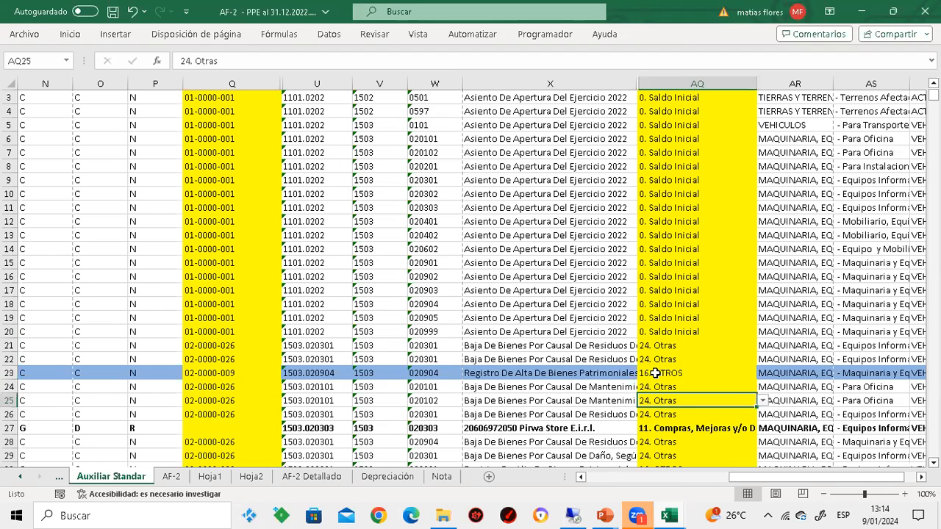
Review the Movimiento AF-2 classifications of the Auxiliar Standar entries from row 25 down to row 38
key("Down")
key("Down")
key("Down")
key("Down")
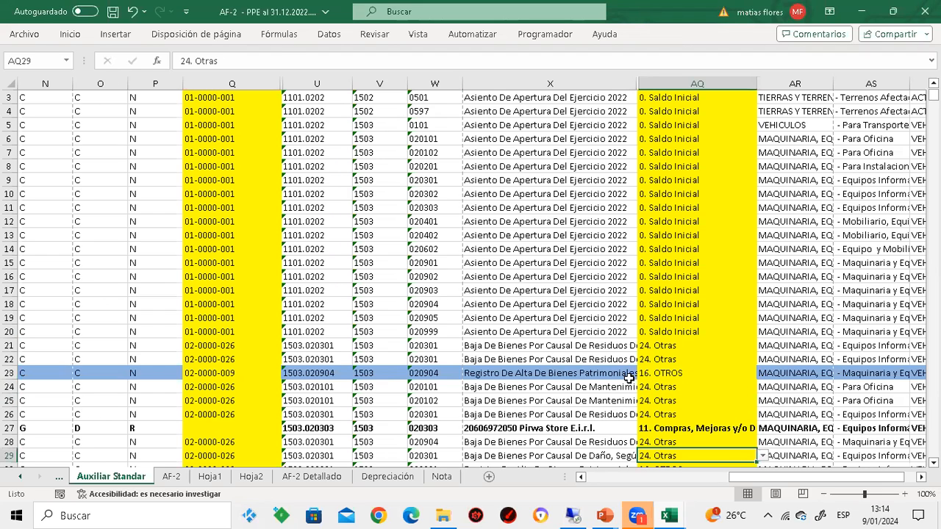
key("Down")
key("Down")
key("Down")
key("Down")
key("Down")
key("Down")
key("Down")
key("Down")
key("Down")
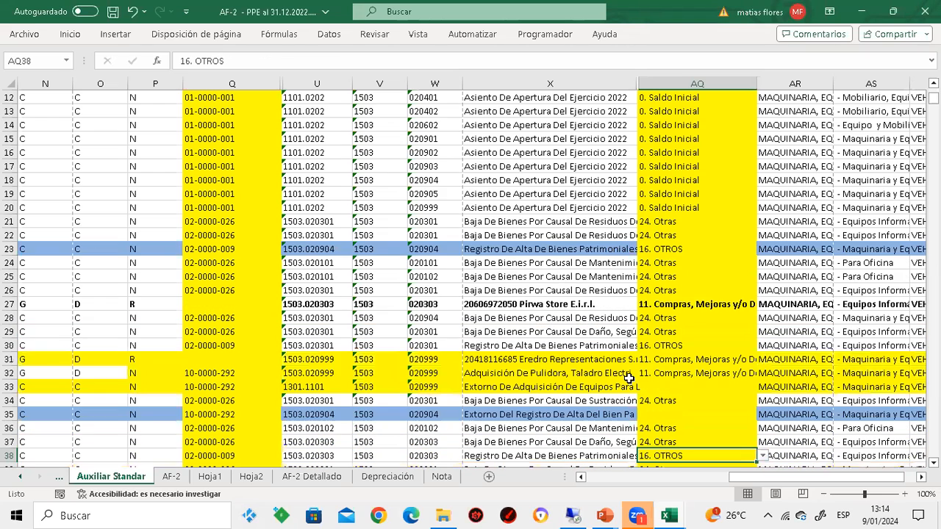
Compare the Movimiento AF-2 classification of the purchase entry in row 27 with its mayor account and nota_oper cell
key("Up")
key("Up")
key("Up")
key("Up")
key("Up")
key("Up")
key("Up")
key("Up")
key("Up")
key("Up")
key("Up")
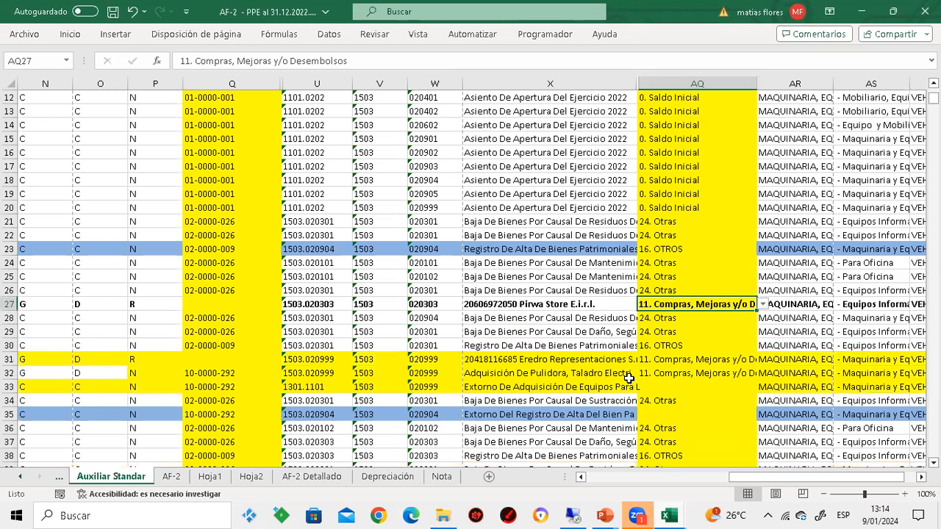
key("Left")
key("Left")
key("Left")
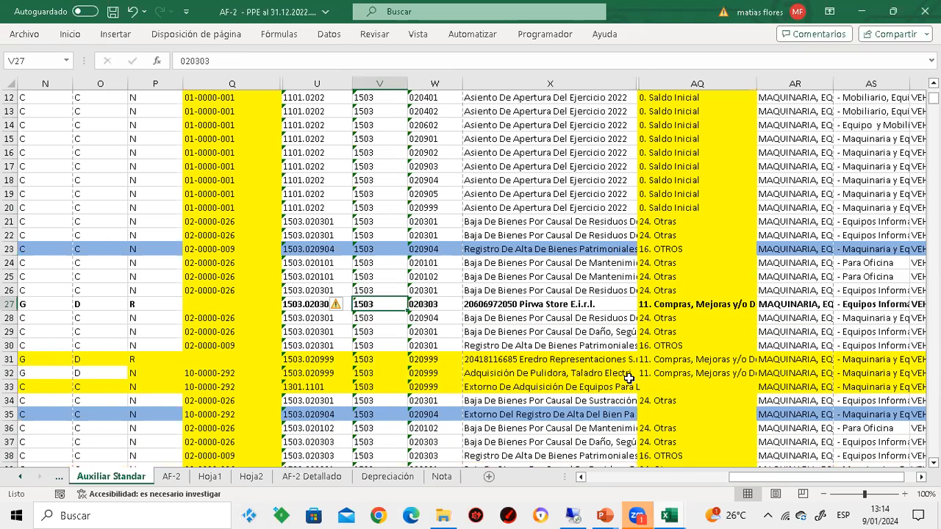
key("Left")
key("Left")
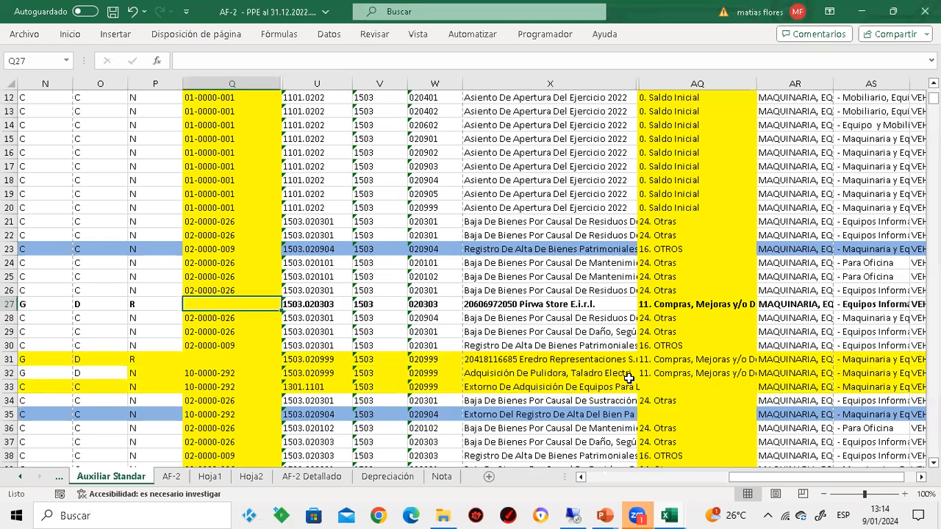
Enlarge the fase code of the purchase entry in row 27 to font size 24
key("Left")
key("Left")
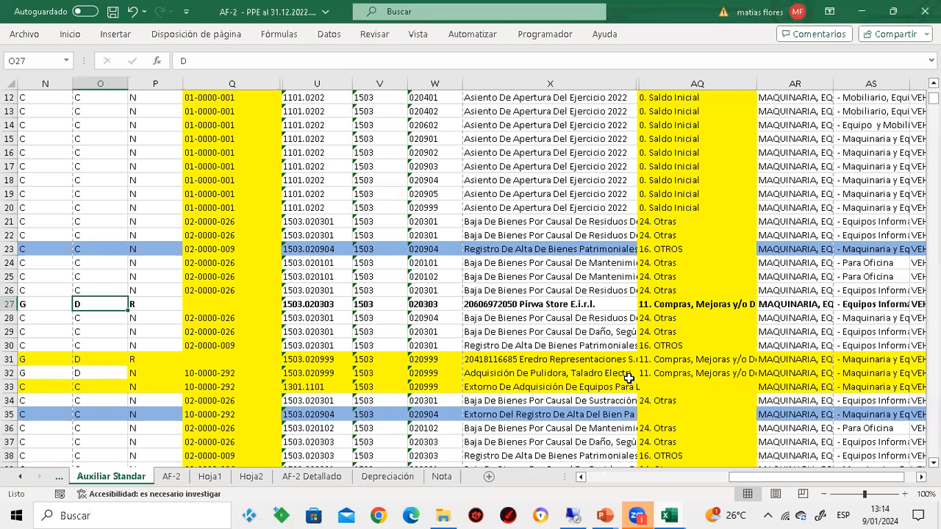
left_click(74, 33)
left_click(182, 61)
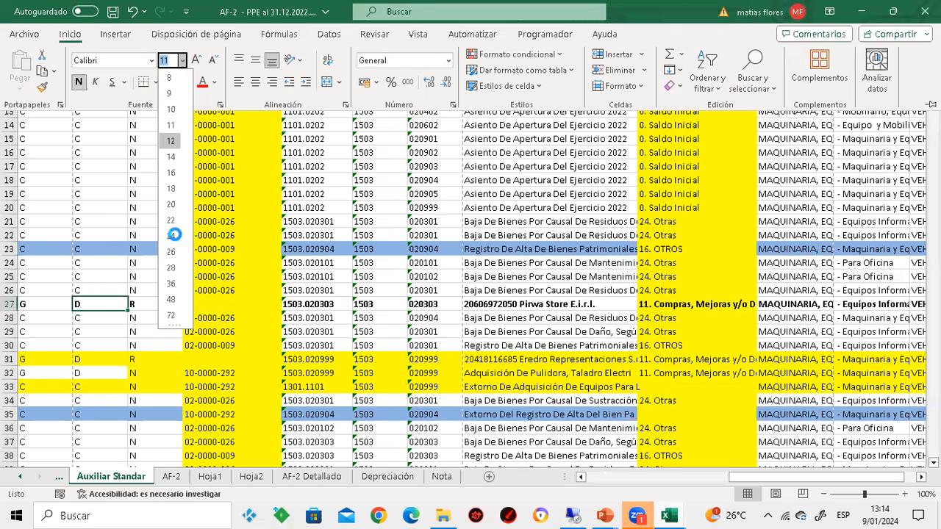
left_click(173, 236)
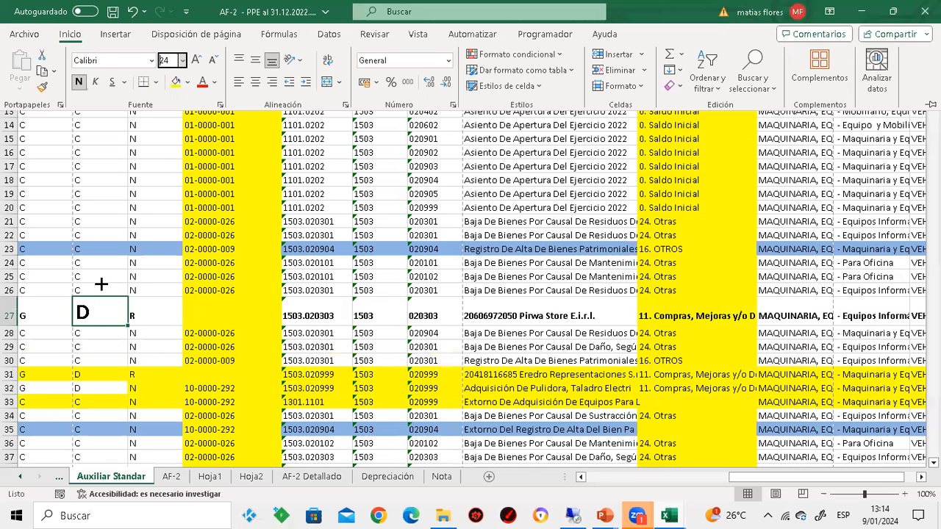
Examine the fase column from its header down through the entries to row 32
scroll(102, 285, "up", 4)
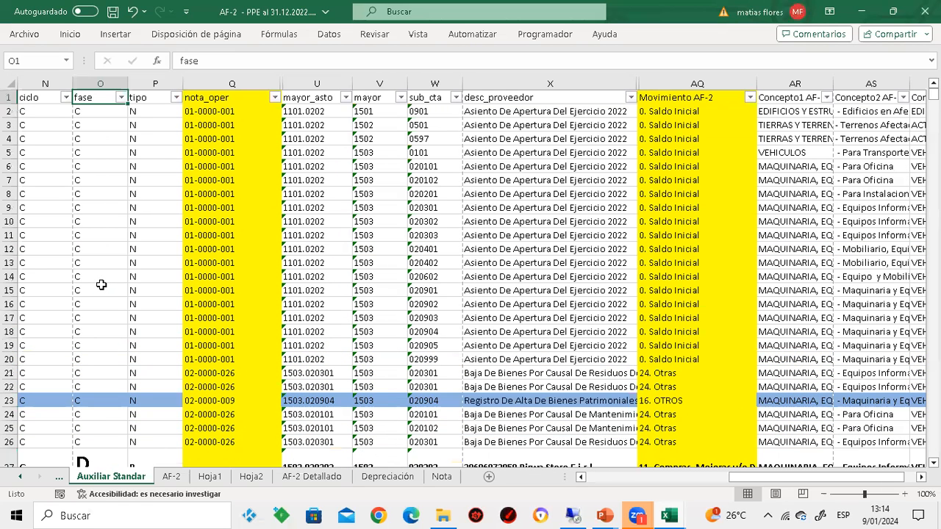
key("ctrl+n")
key("Down")
key("Down")
key("Down")
key("Down")
key("Down")
key("Down")
key("Down")
key("Down")
key("Down")
key("Down")
key("Down")
key("Down")
key("Down")
key("Down")
key("Down")
key("Down")
key("Down")
key("Down")
key("Down")
key("Down")
key("Down")
key("Down")
key("Down")
key("Down")
key("Down")
key("Down")
key("Down")
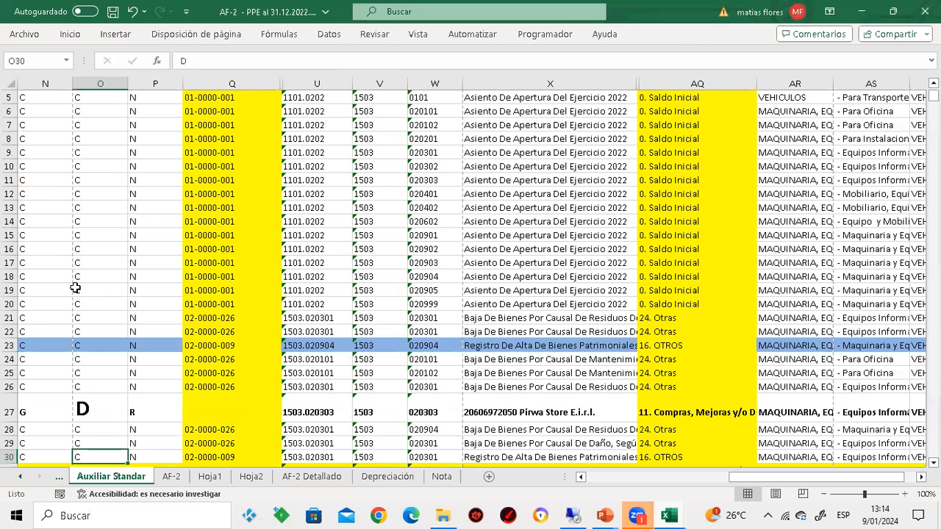
key("Down")
key("Down")
key("Down")
key("Down")
key("Down")
key("Down")
key("Down")
key("Up")
key("Up")
key("Up")
key("Up")
key("Up")
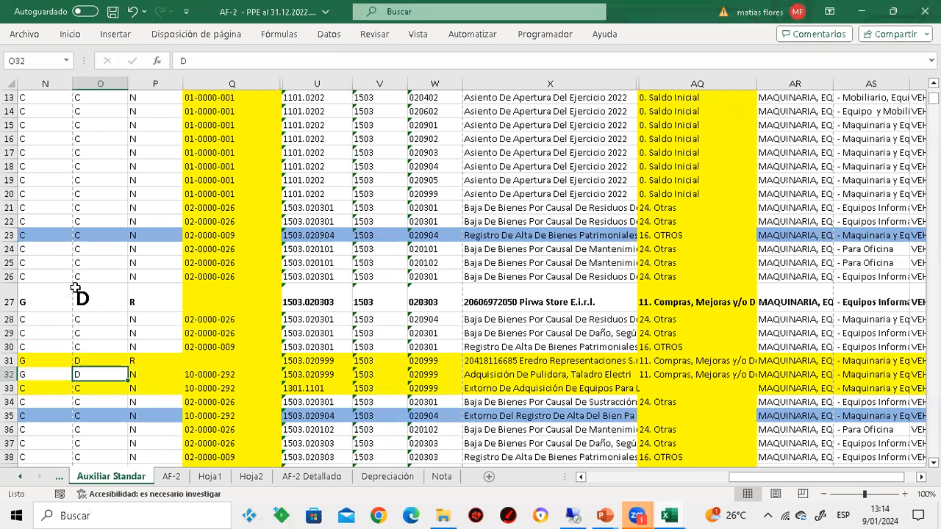
Compare row 27's fase code with its mayor account, desc_proveedor text and Movimiento AF-2 classification
key("Up")
key("Up")
key("Up")
key("Up")
key("Up")
key("Right")
key("Right")
key("Right")
key("Right")
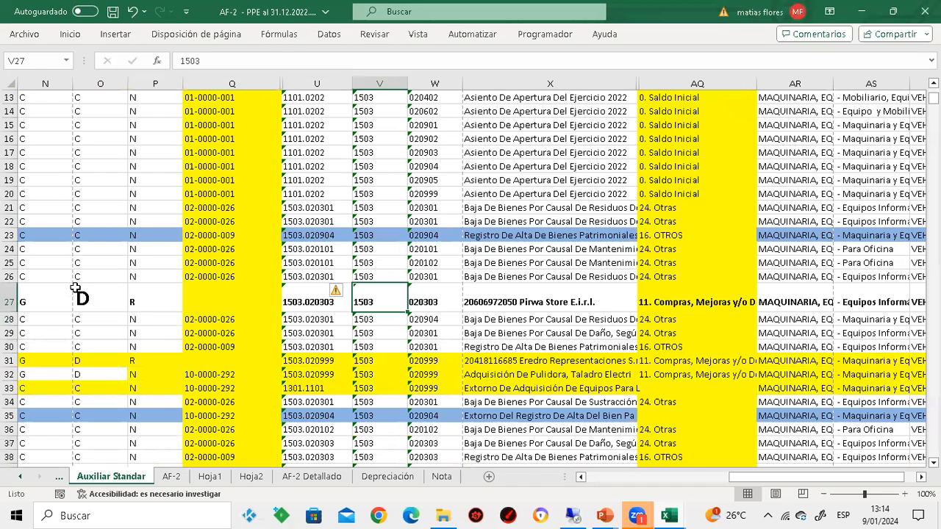
key("Right")
key("Right")
key("Right")
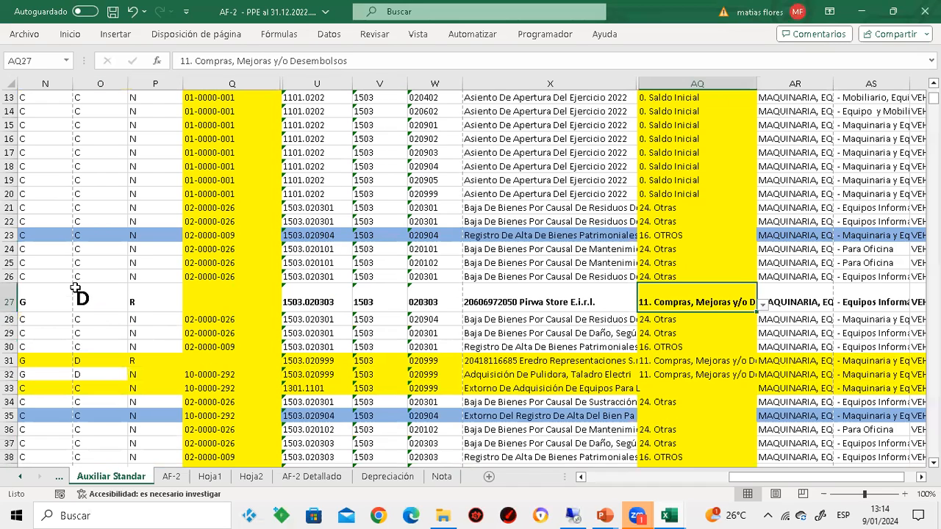
key("Right")
key("Right")
key("Left")
key("Left")
key("Left")
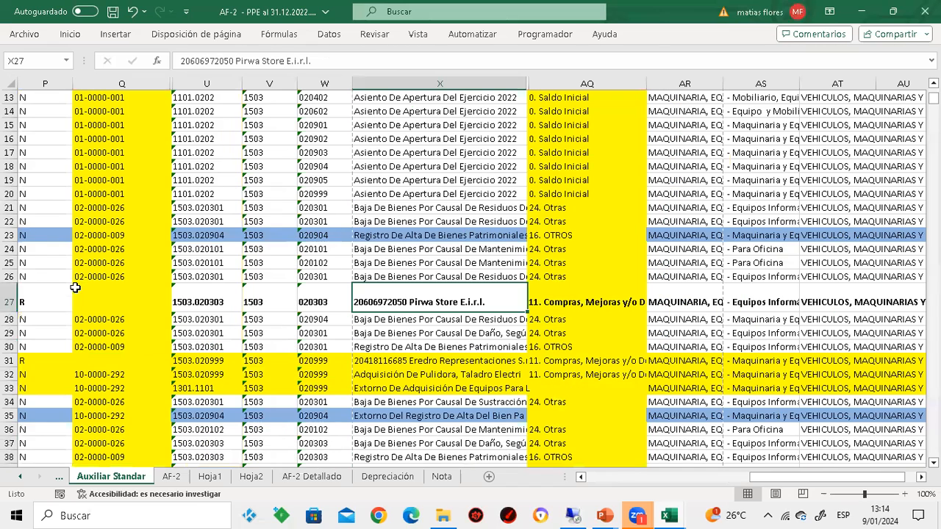
Check the nota_oper codes from row 27 up to row 20, comparing row 20's code with its Movimiento AF-2 classification
key("Left")
key("Left")
key("Left")
key("Left")
key("Up")
key("Up")
key("Up")
key("Up")
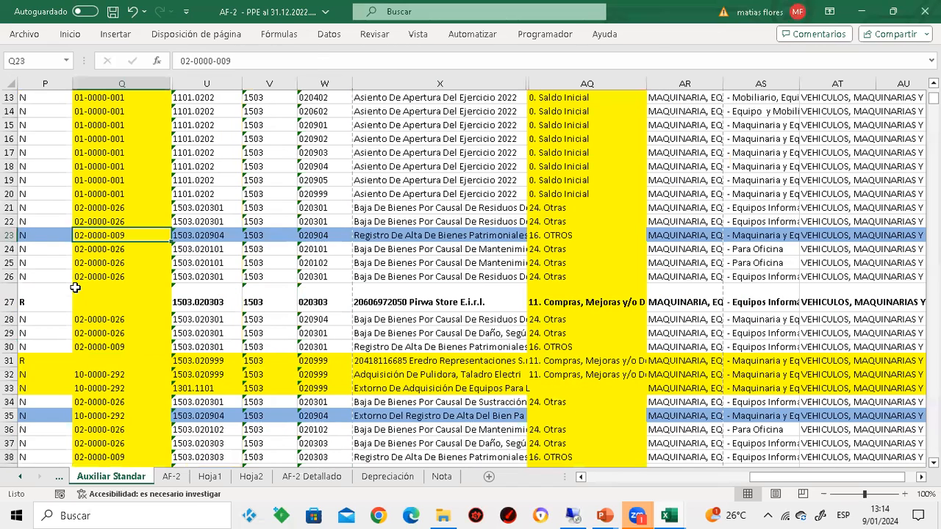
key("Up")
key("Up")
key("Up")
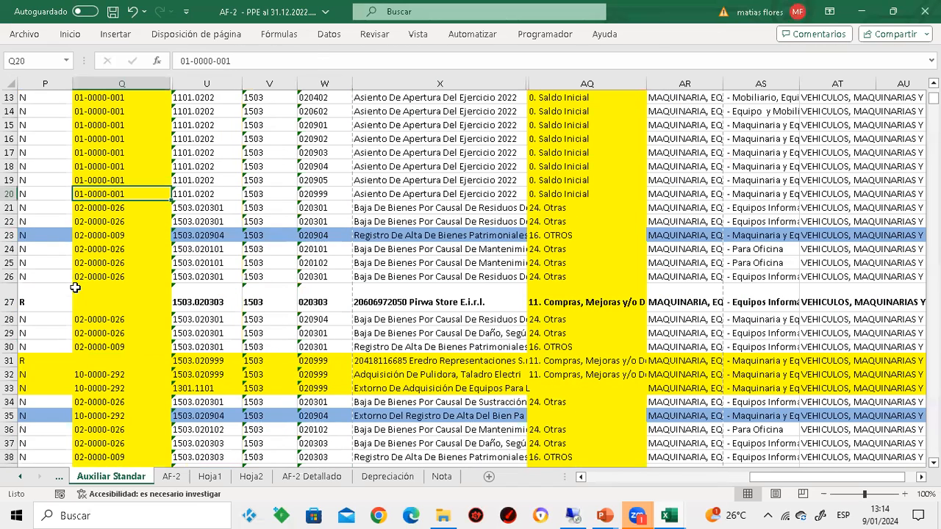
key("Right")
key("Right")
key("Right")
key("Right")
key("Right")
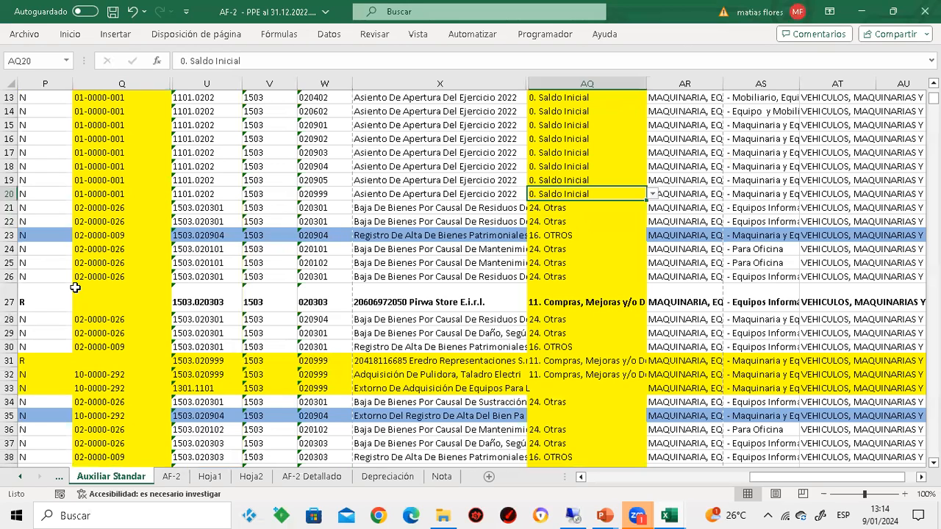
Review the Movimiento AF-2 classifications assigned to the entries from row 21 down to row 33
key("Down")
key("Down")
key("Down")
key("Down")
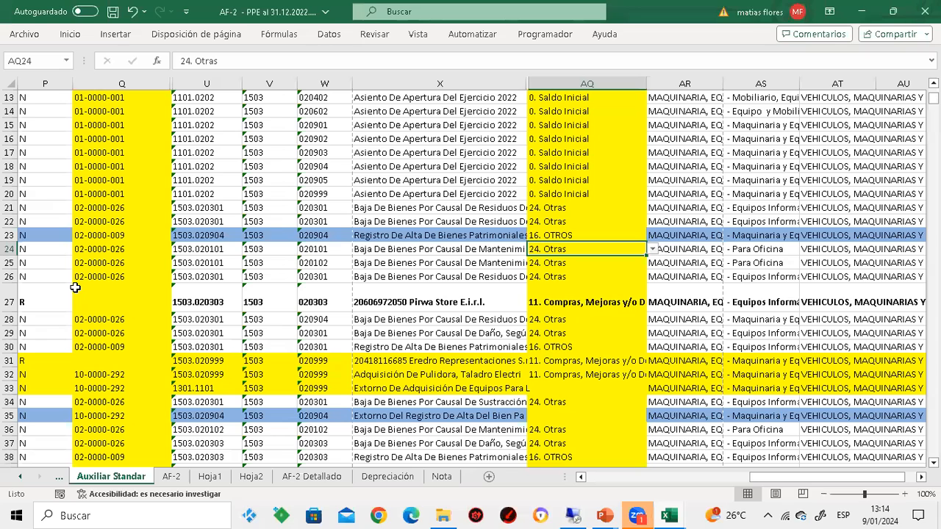
key("Down")
key("Down")
key("Down")
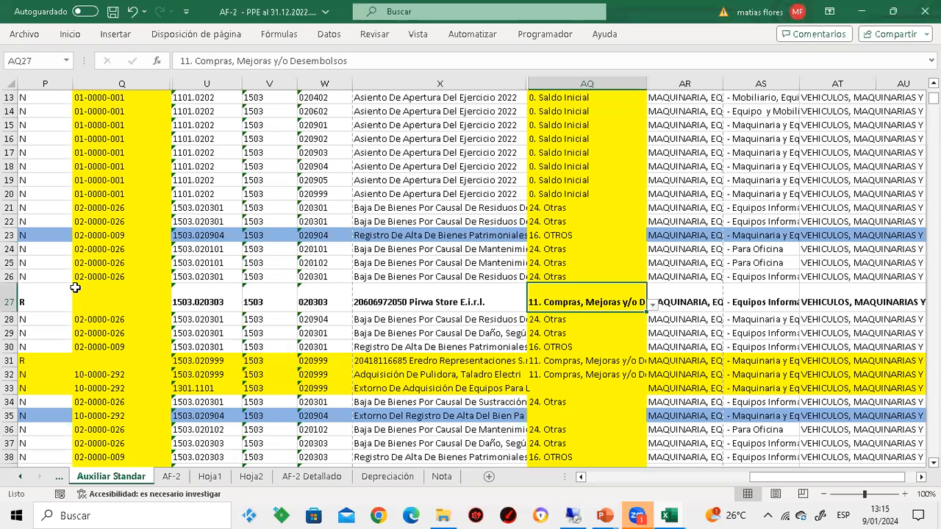
key("Down")
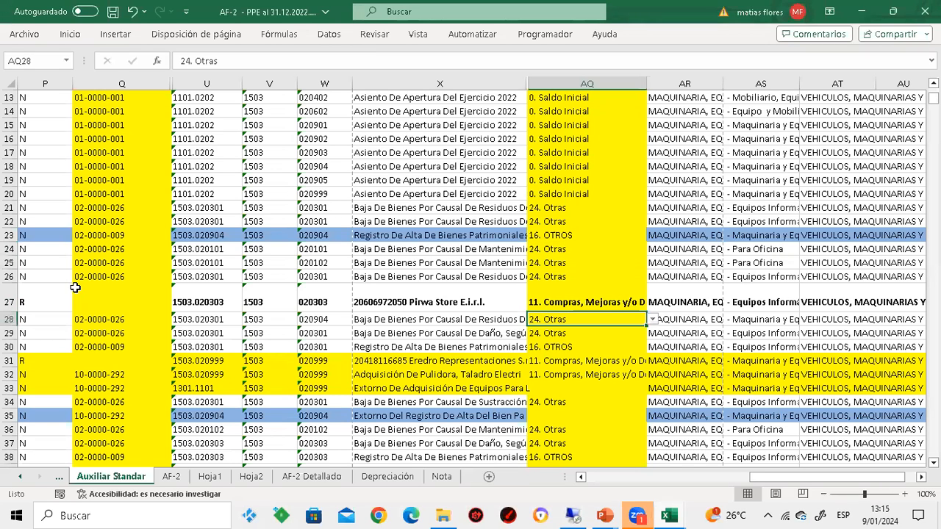
key("Down")
key("Down")
key("Down")
key("Down")
key("Down")
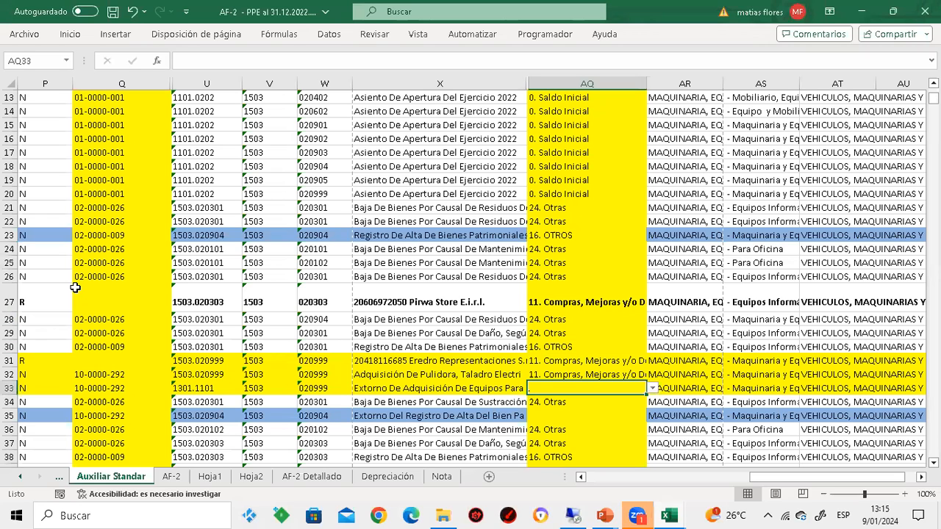
Examine the AF-2 Detallado report's Concepto2 AF-2, purchases, 16. OTROS, 24. Otras and Total general columns one by one
left_click(307, 477)
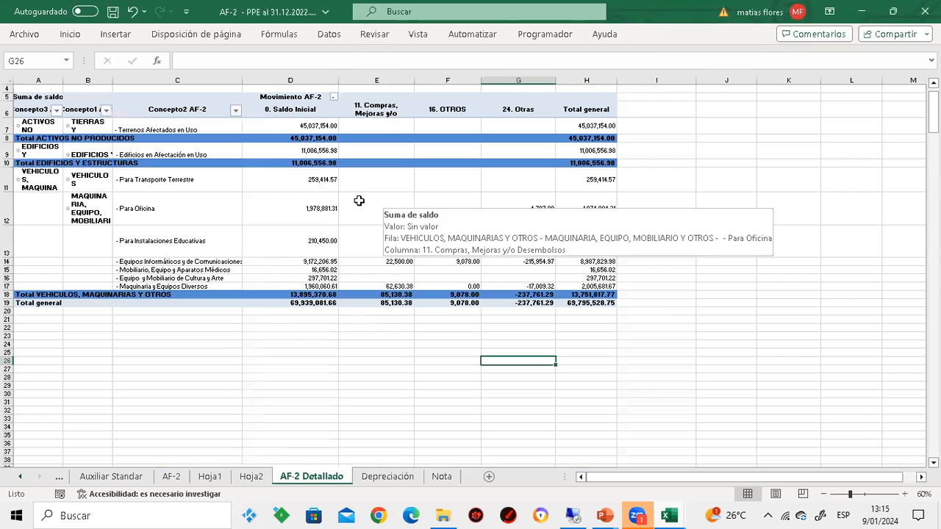
left_click(174, 74)
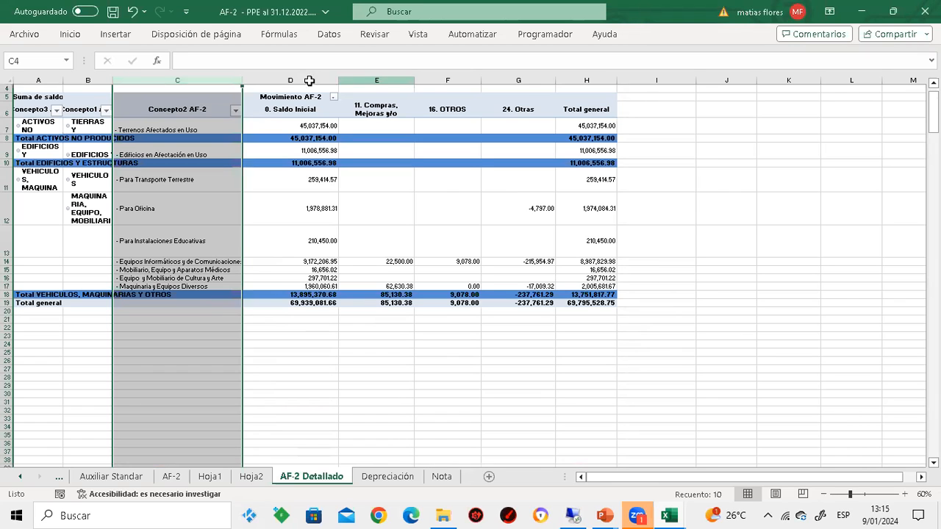
left_click(357, 79)
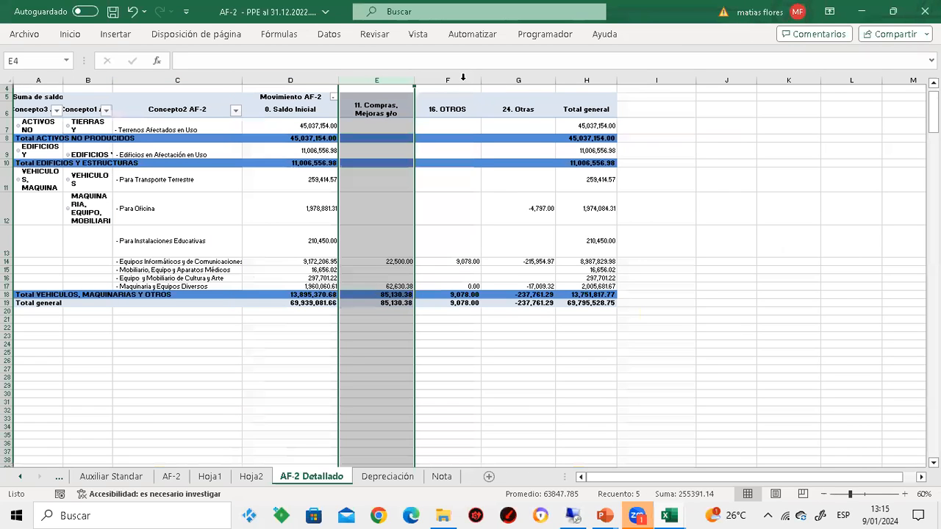
left_click(463, 79)
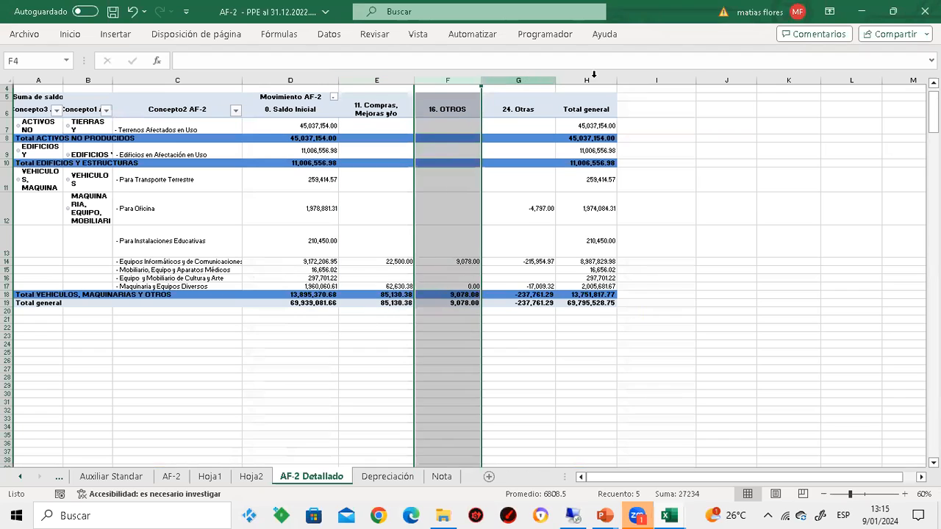
left_click(525, 79)
left_click(595, 75)
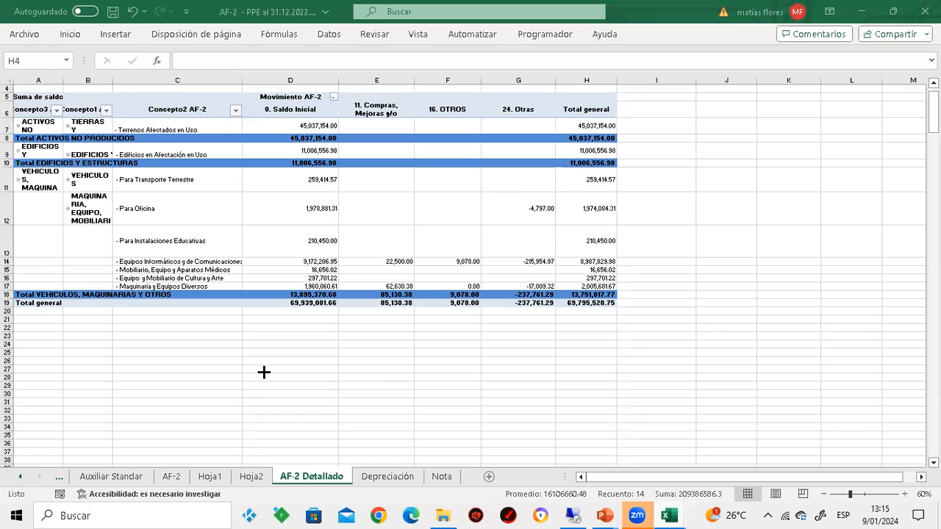
Return to Auxiliar Standar, dismissing its notice, and look over the nota_oper codes from the header down to row 8
left_click(121, 476)
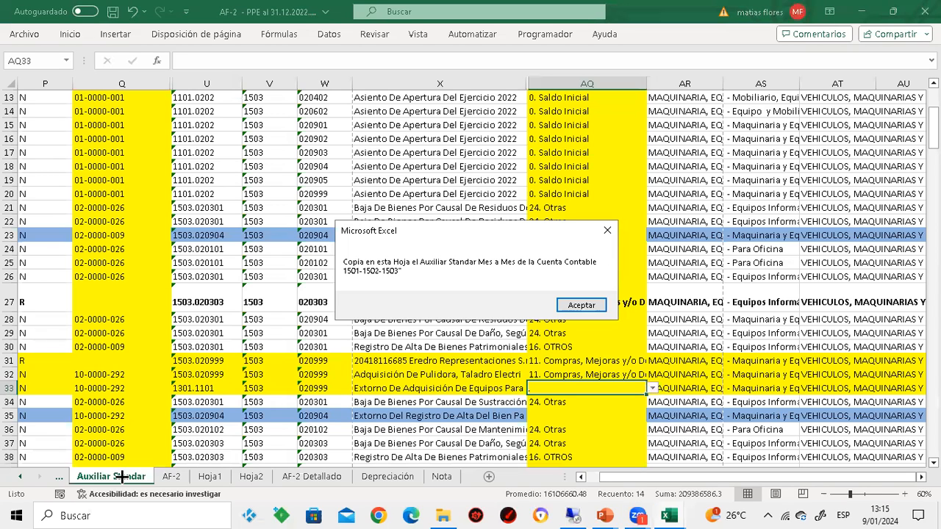
left_click(573, 102)
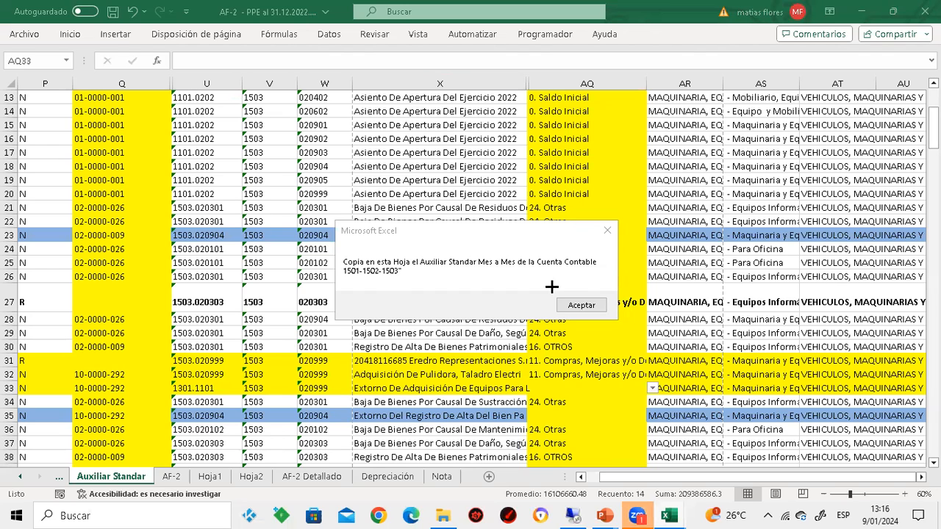
key("Return")
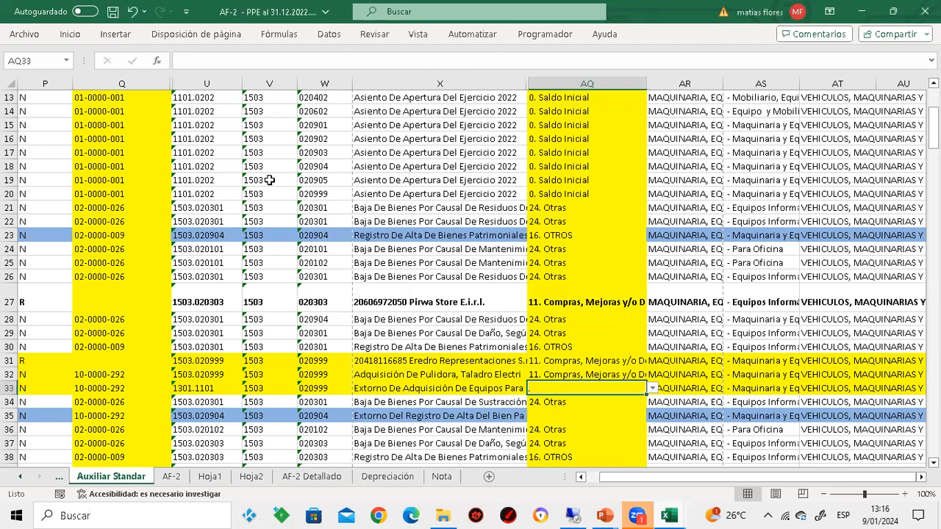
left_click(92, 141)
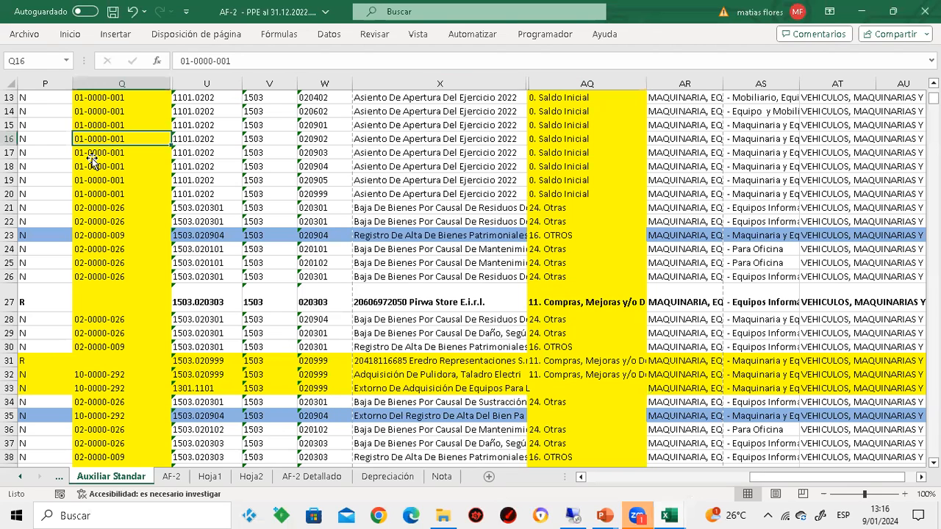
key("ctrl+Up")
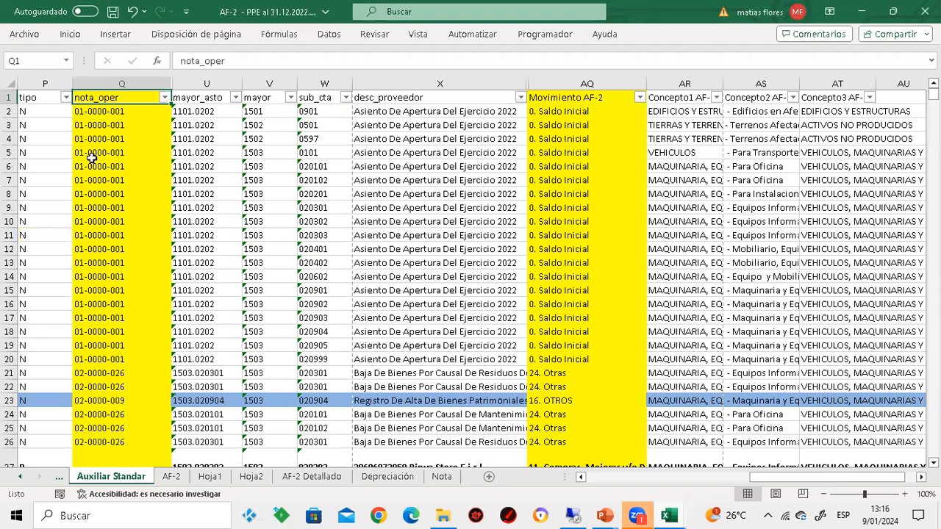
key("BackSpace")
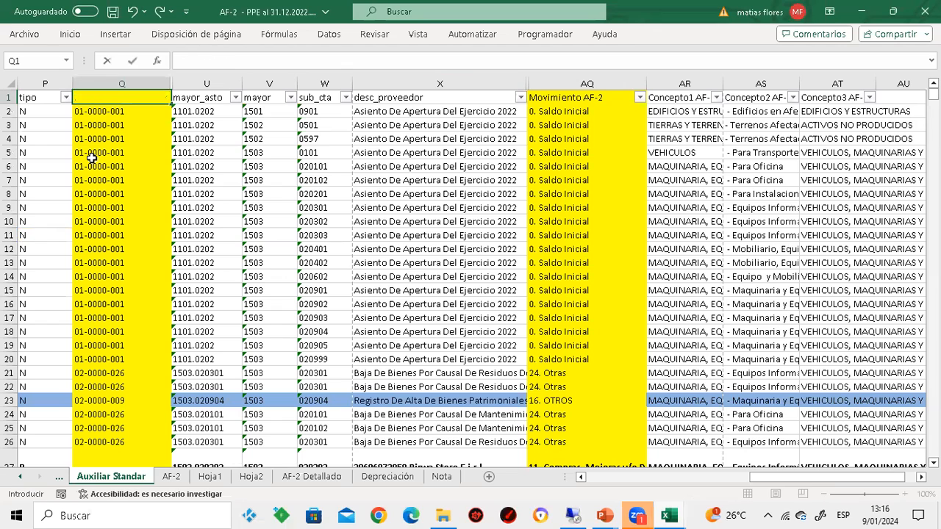
key("Escape")
key("Down")
key("Down")
key("Down")
key("Down")
key("Down")
key("Down")
key("Down")
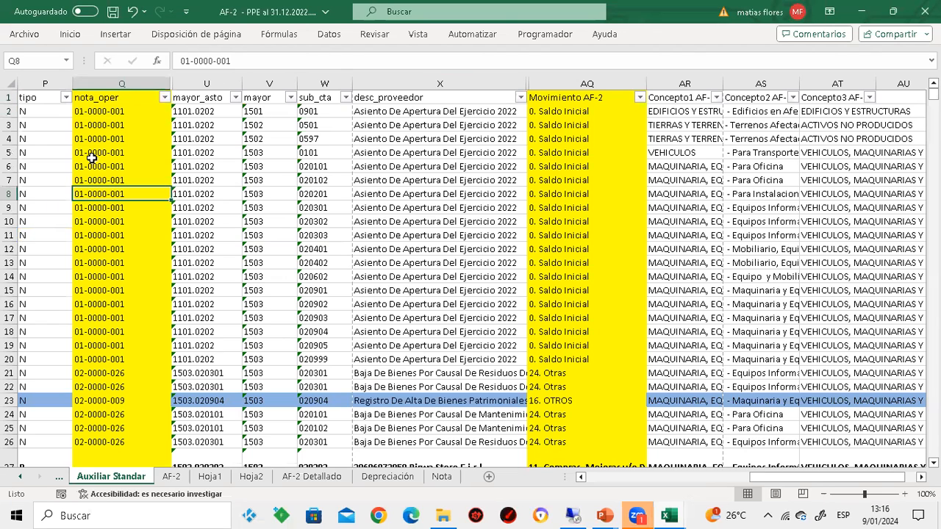
Switch to the PowerPoint slideshow and go back from the Disminucion and Aumento code tables to the AF-2 movement overview slide
key("alt+Tab")
key("alt+Tab")
key("alt+Tab")
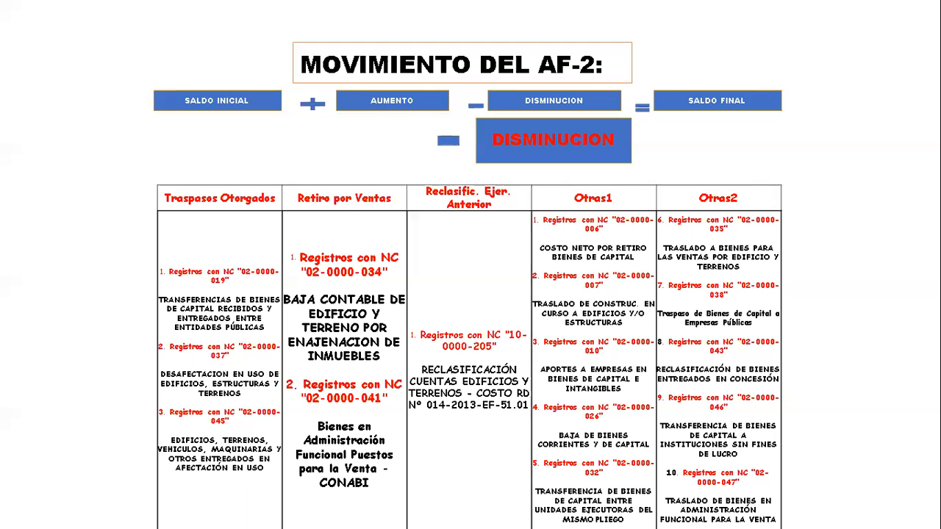
key("Left")
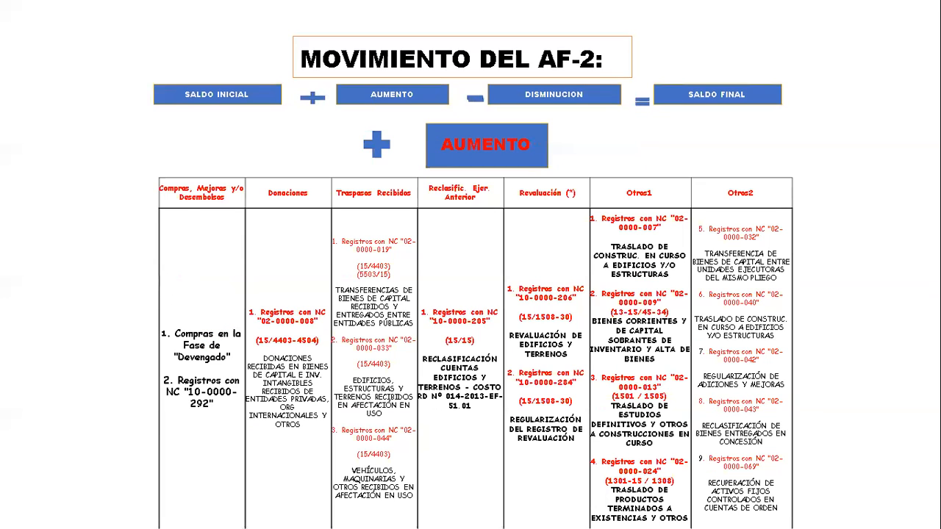
key("Left")
key("Left")
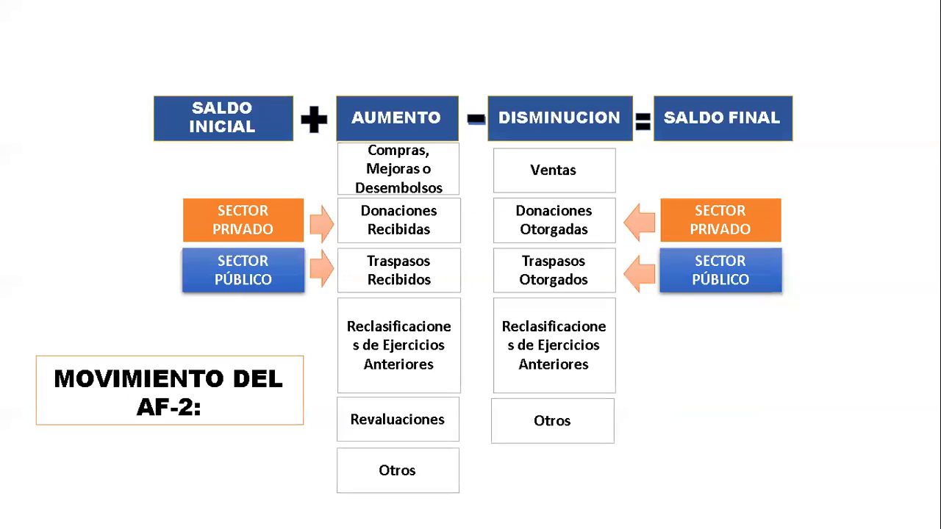